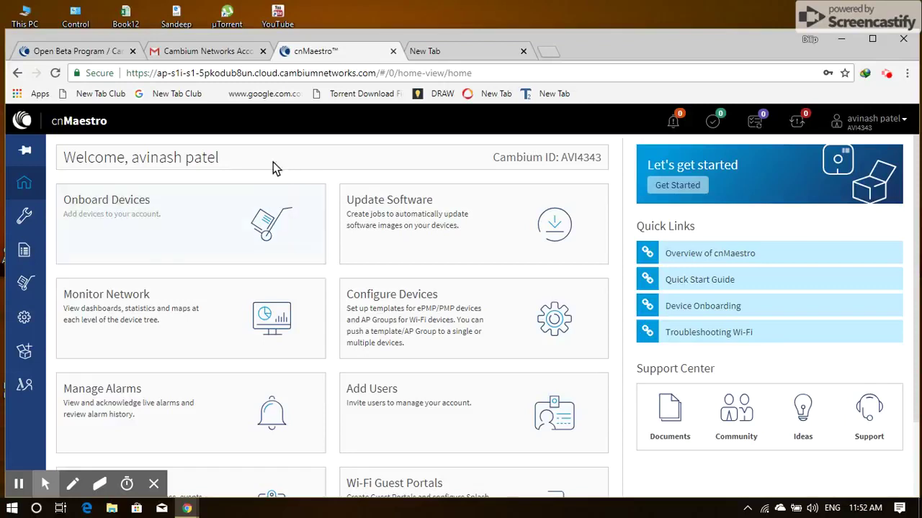
Load the MikroTik router at 10.20.30.1 in a new tab and open its IP > ARP list
click(453, 48)
text(10.20.30.)
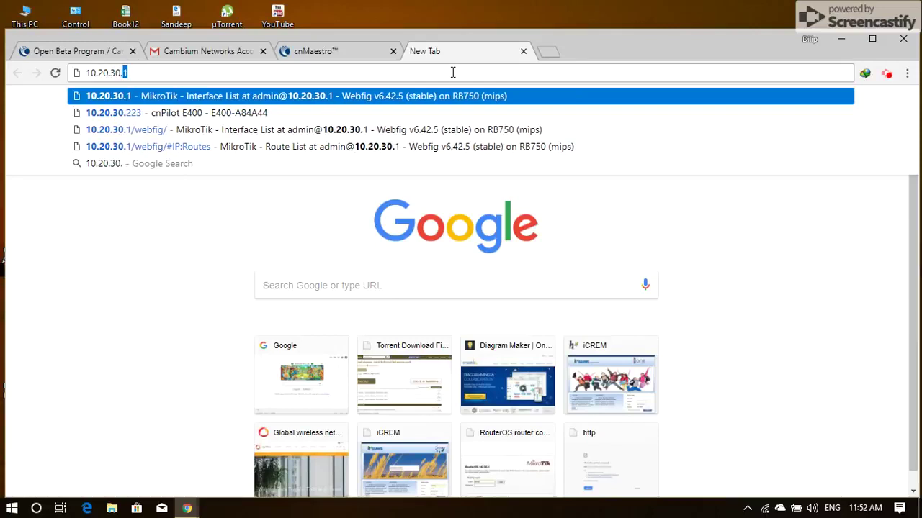
key(Return)
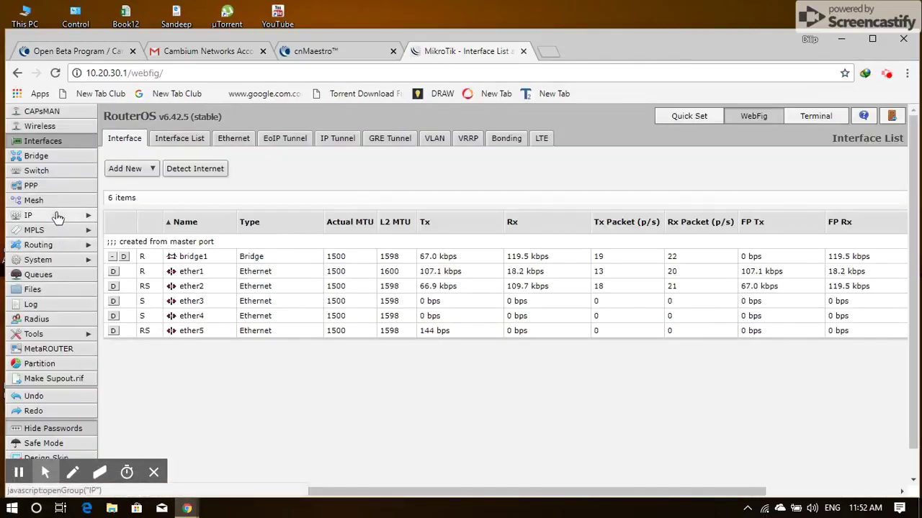
click(57, 216)
click(49, 229)
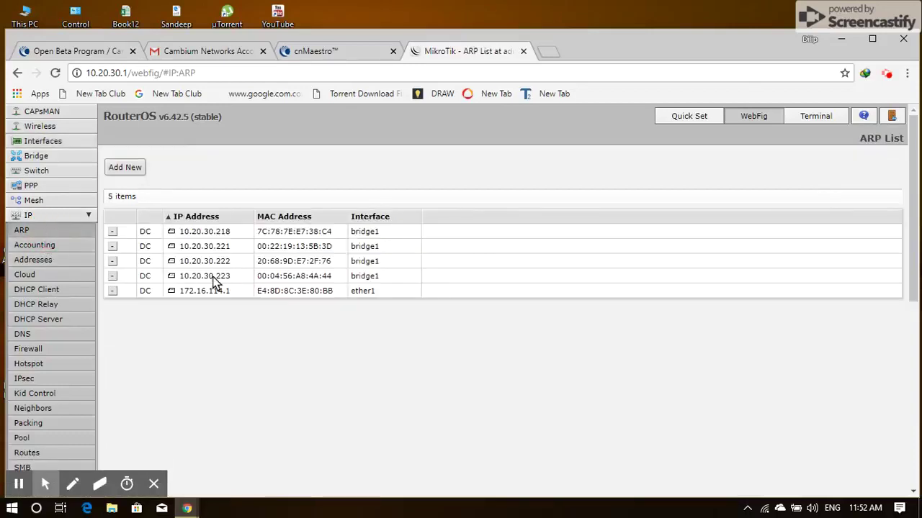
Copy MAC 00:04:56:A8:4A:44 from the 10.20.30.223 ARP entry, then open cnMaestro's Onboard Devices page
click(323, 279)
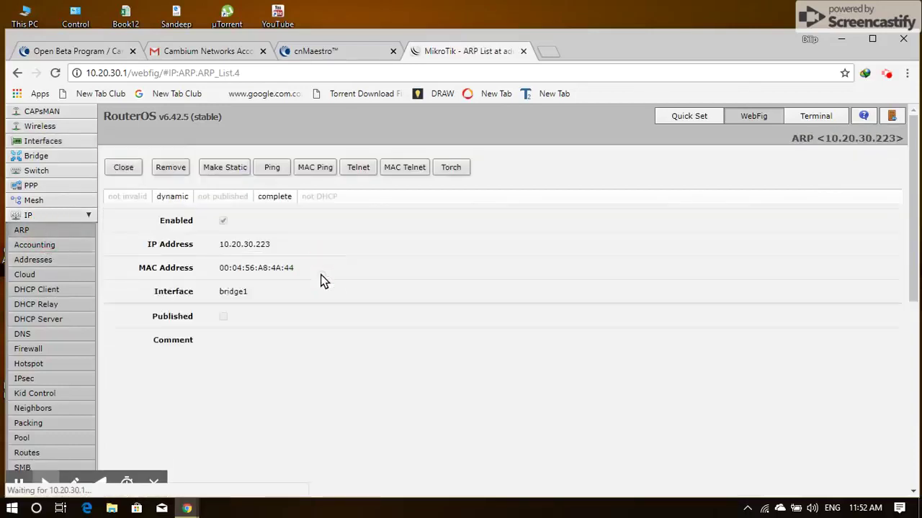
drag(292, 267, 222, 272)
key(ctrl+c)
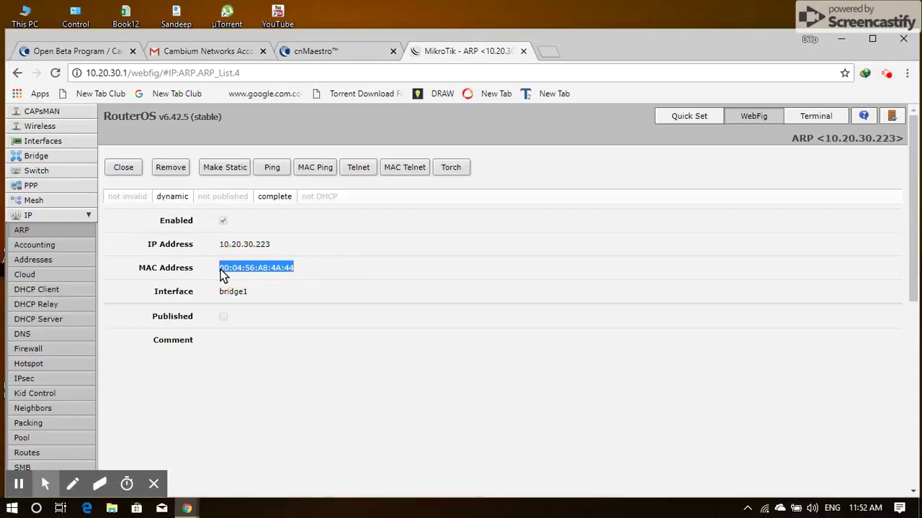
click(324, 49)
click(217, 212)
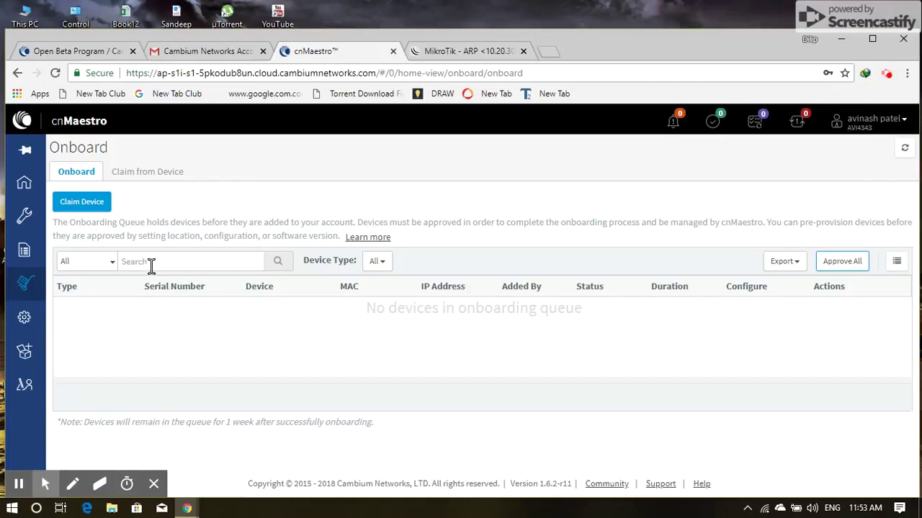
click(154, 314)
click(82, 204)
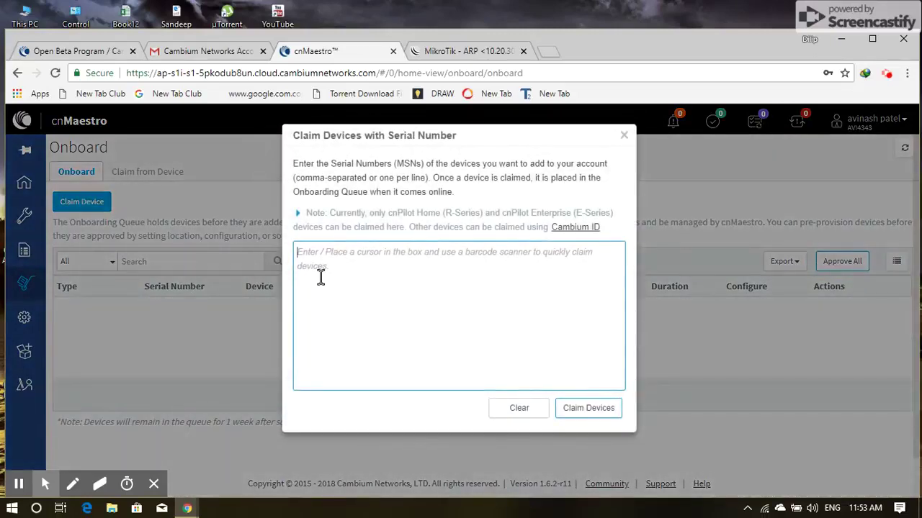
key(ctrl+v)
click(578, 409)
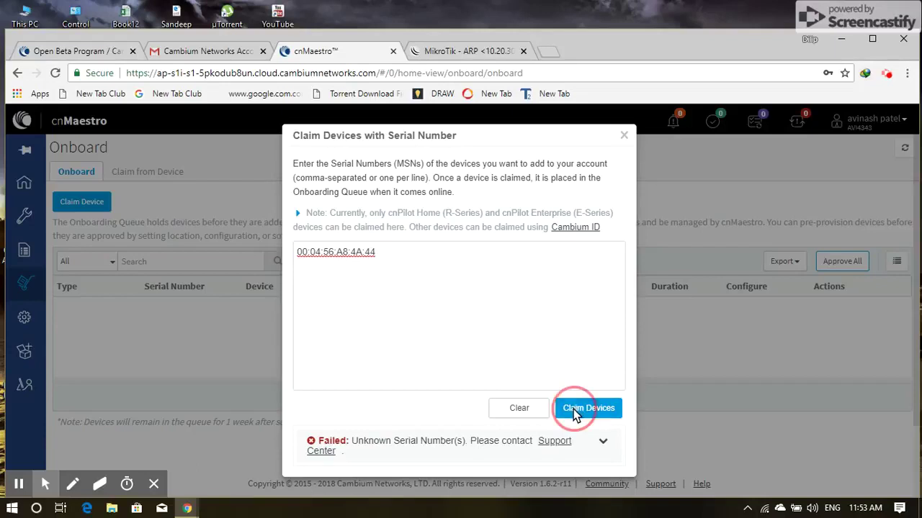
click(602, 441)
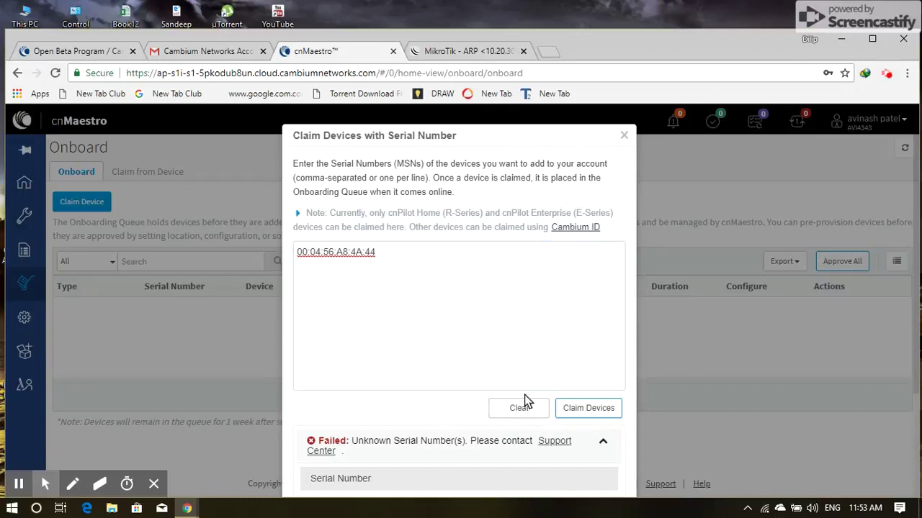
drag(421, 141, 294, 137)
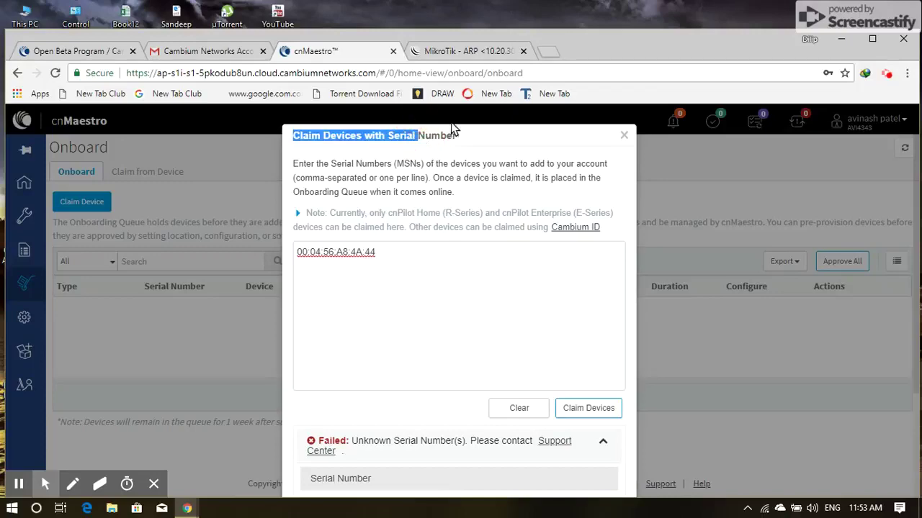
click(624, 137)
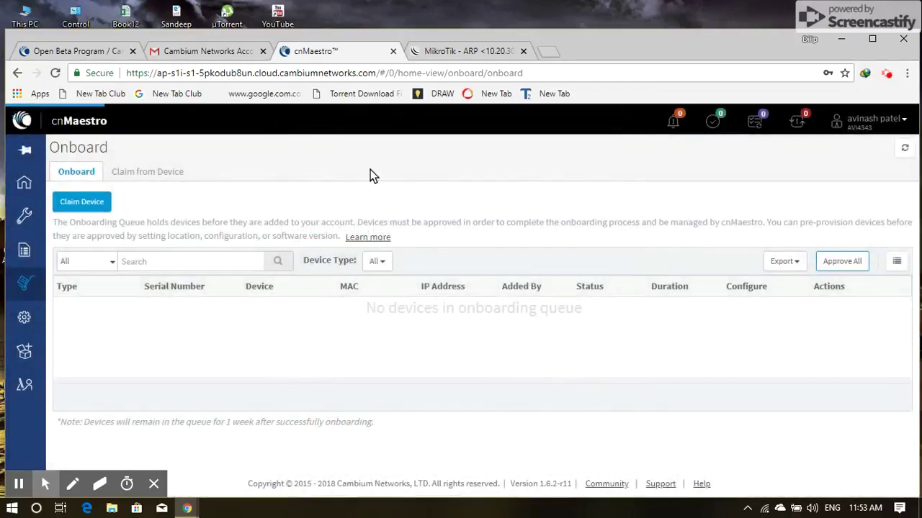
Open the access point at 10.20.30.223 and sign in with the admin account
click(234, 52)
click(249, 72)
text(10.20.30.)
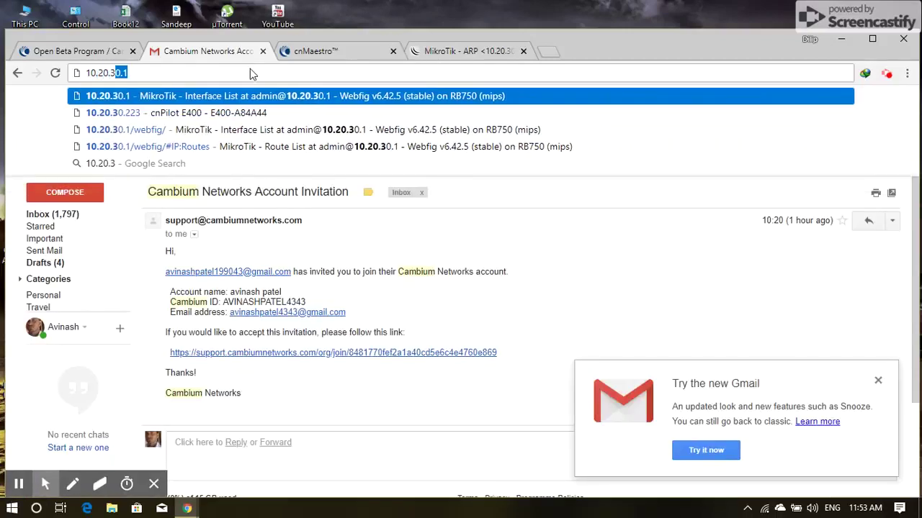
text(2)
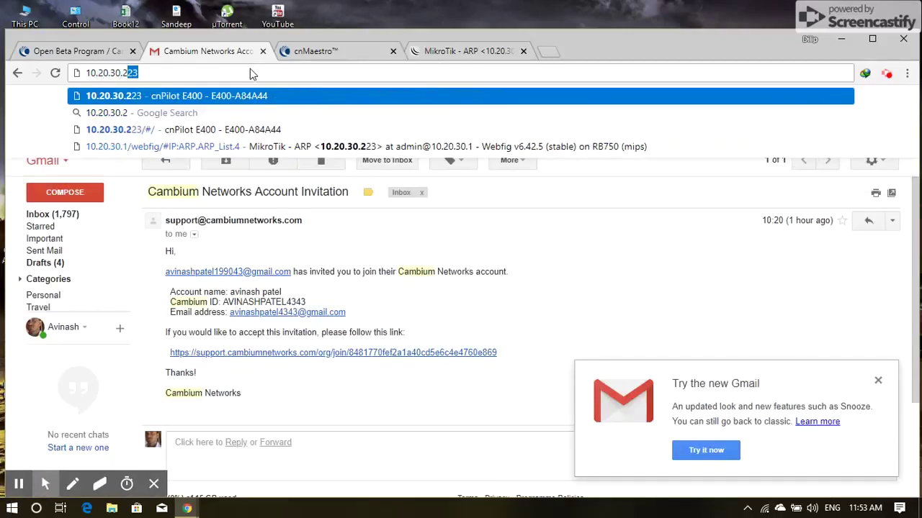
key(Return)
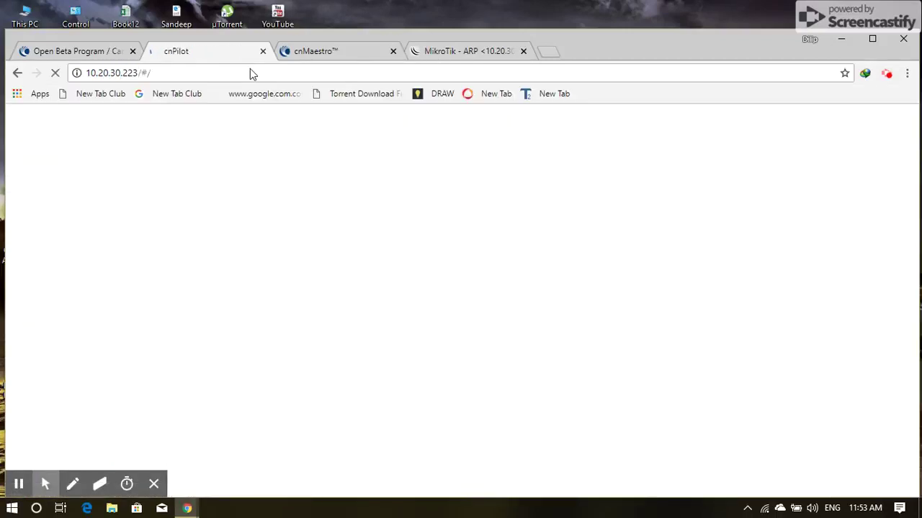
click(477, 281)
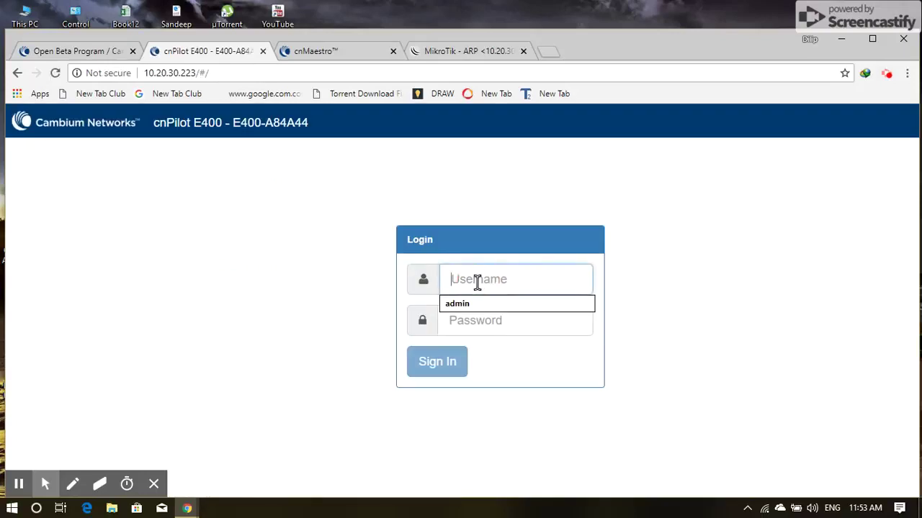
text(admin)
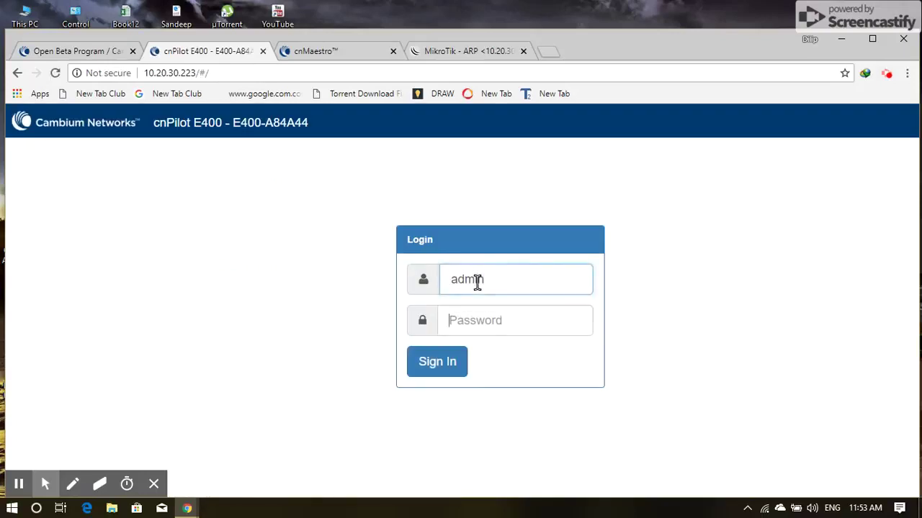
key(Tab)
text(admin)
key(Return)
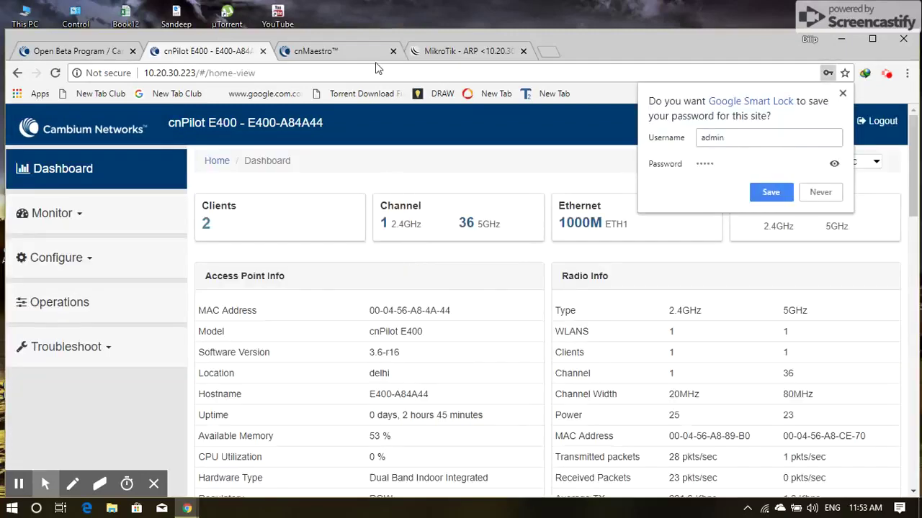
On the Dashboard, select the Access Point Info serial number W8RJ1507GGXV
click(465, 51)
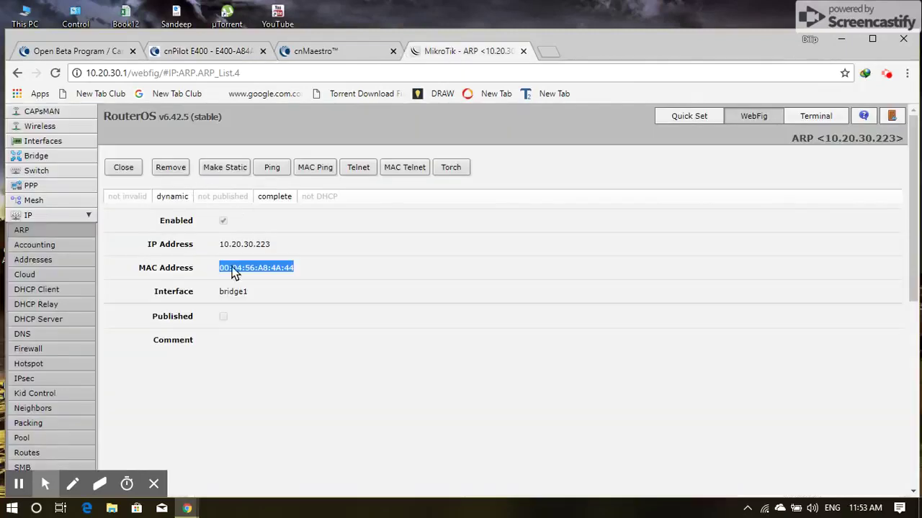
click(209, 54)
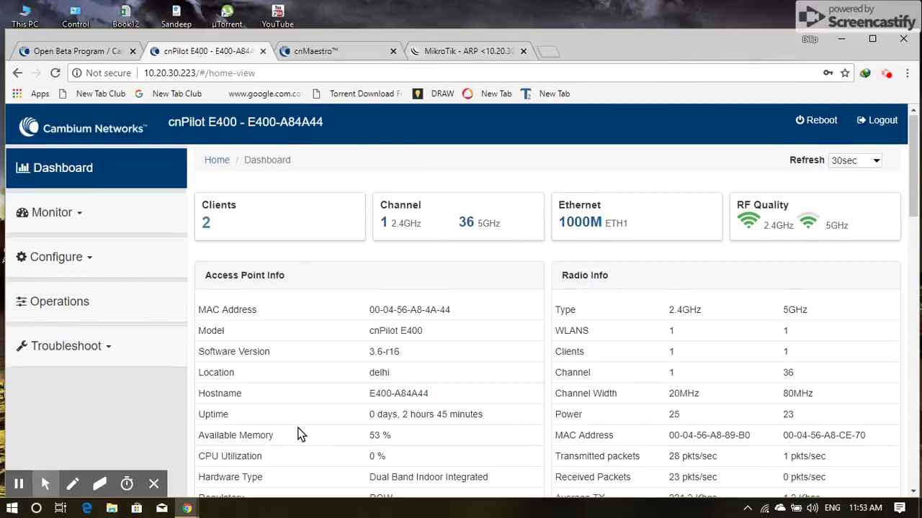
scroll(301, 435, down, 2)
drag(371, 418, 441, 418)
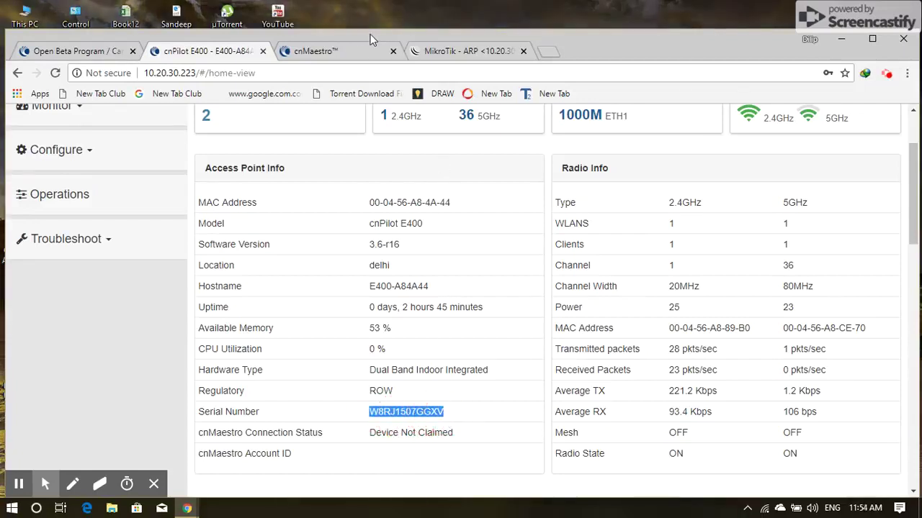
click(358, 49)
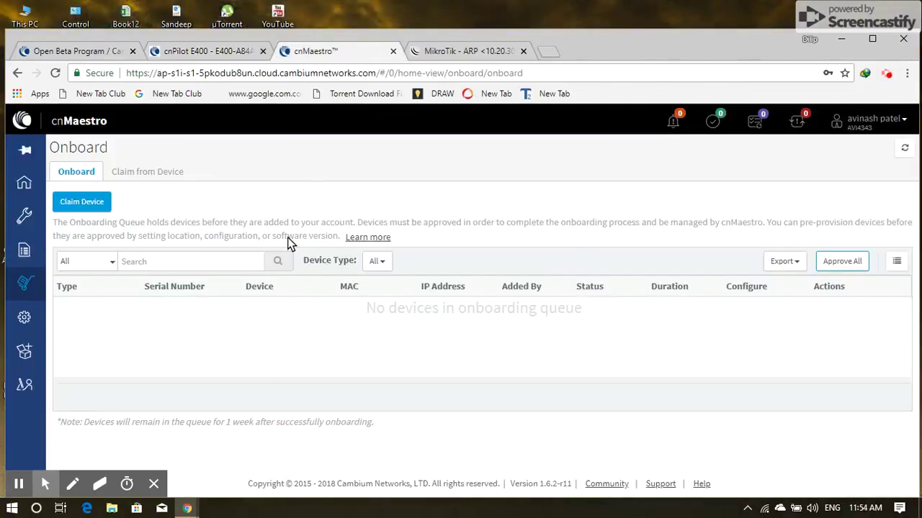
click(87, 205)
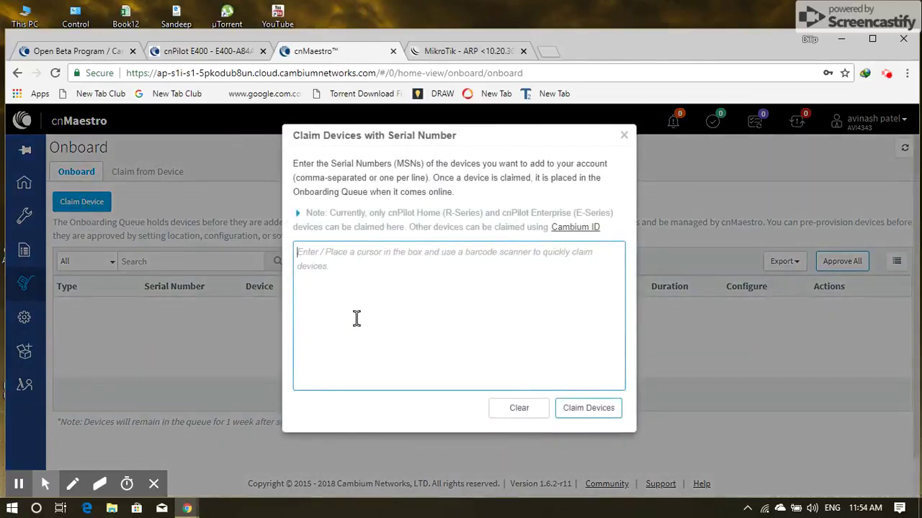
key(ctrl+v)
click(601, 411)
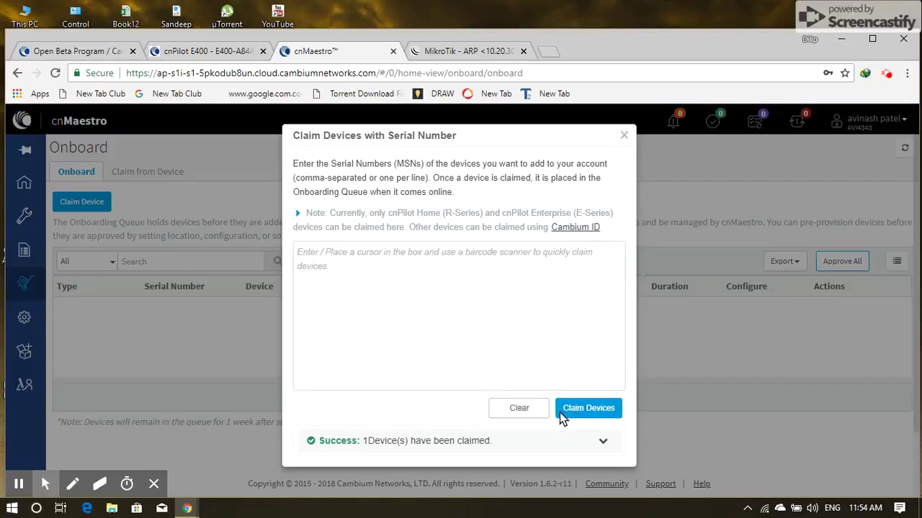
click(567, 413)
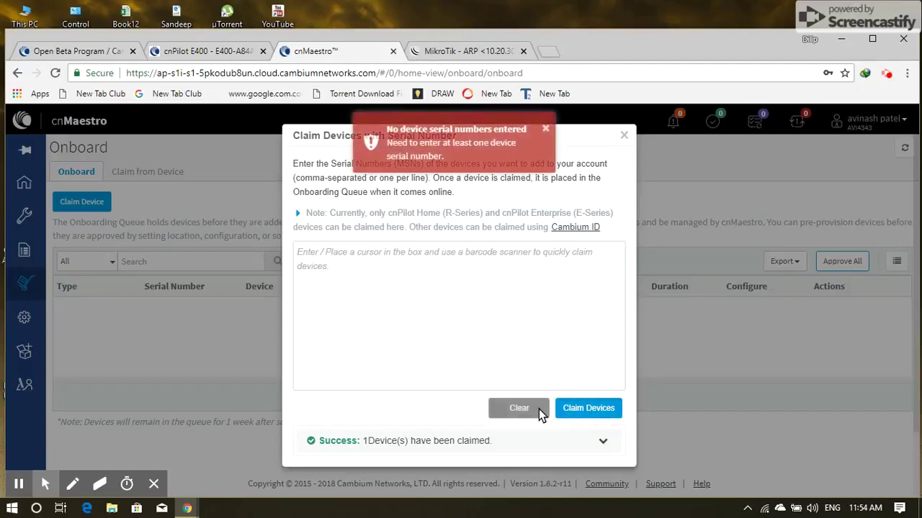
click(624, 136)
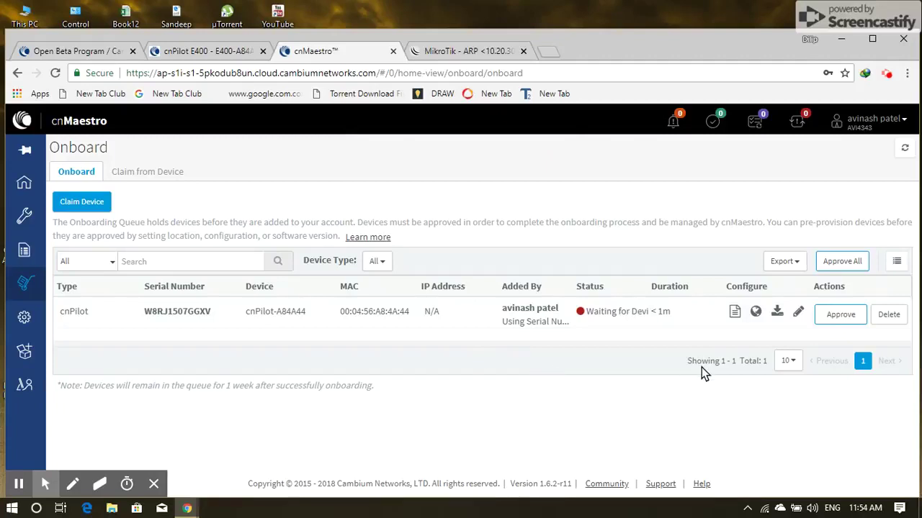
Approve the claimed cnPilot W8RJ1507GGXV and look over its configuration and software update settings
click(836, 317)
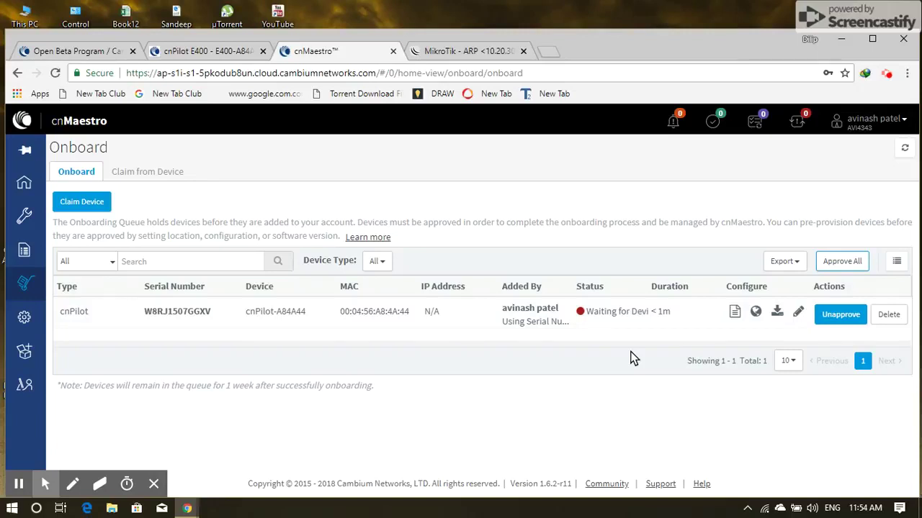
click(796, 315)
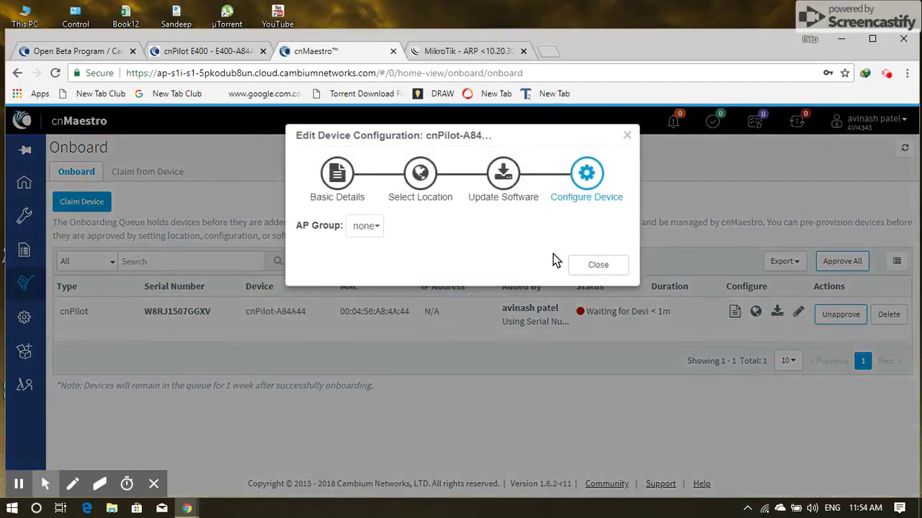
click(595, 265)
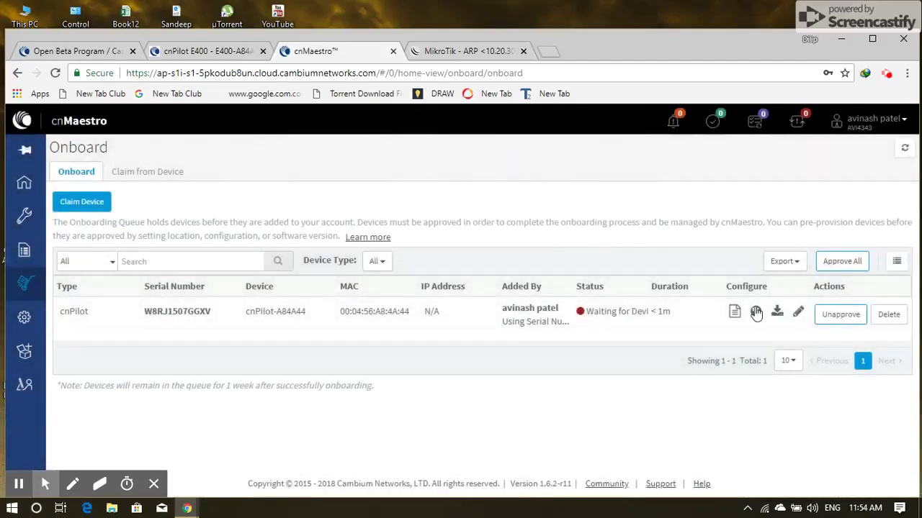
click(777, 311)
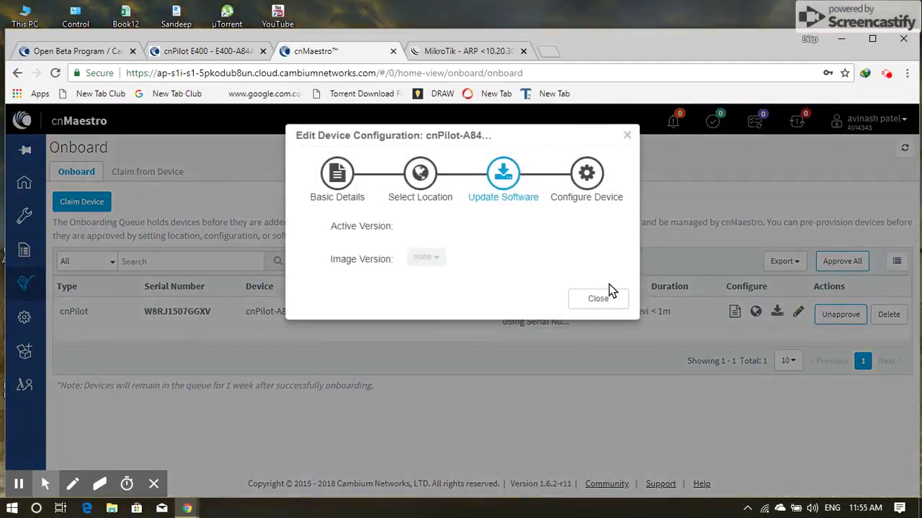
click(601, 300)
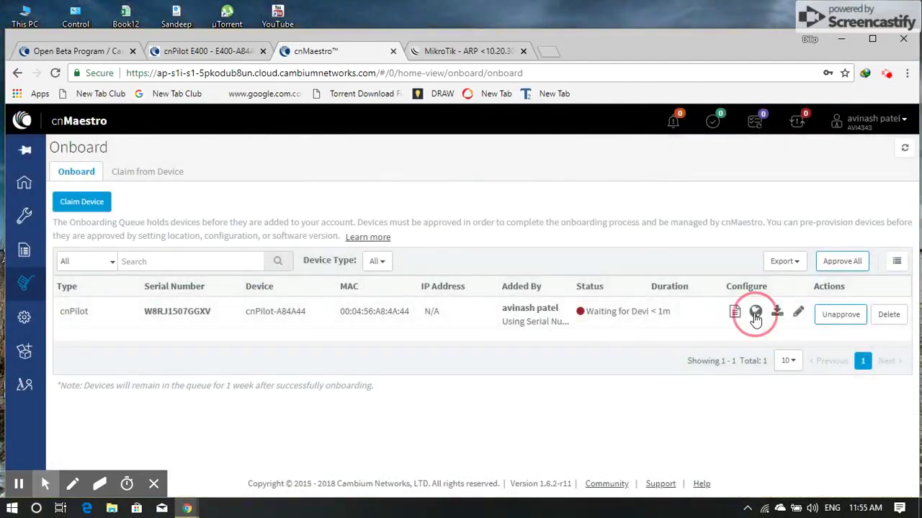
Check the location settings, close the wizard, allow location access and reload the Onboard page
click(755, 311)
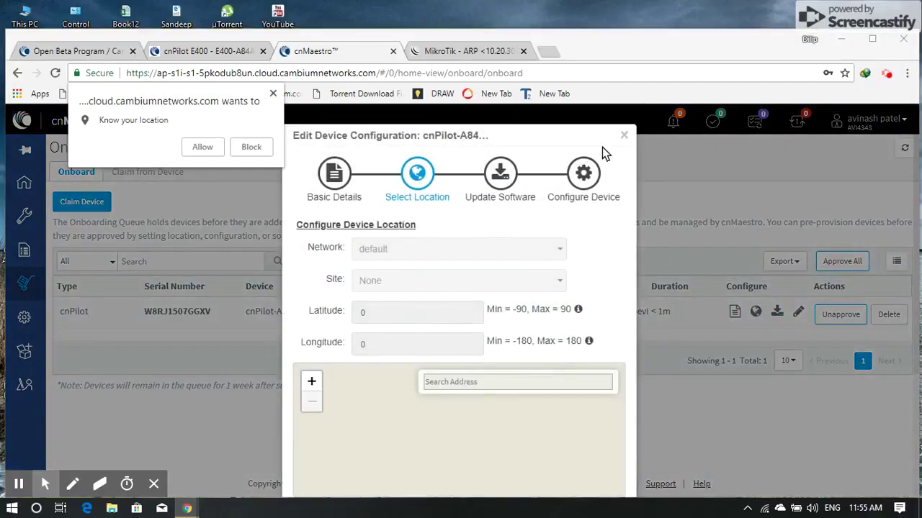
click(624, 136)
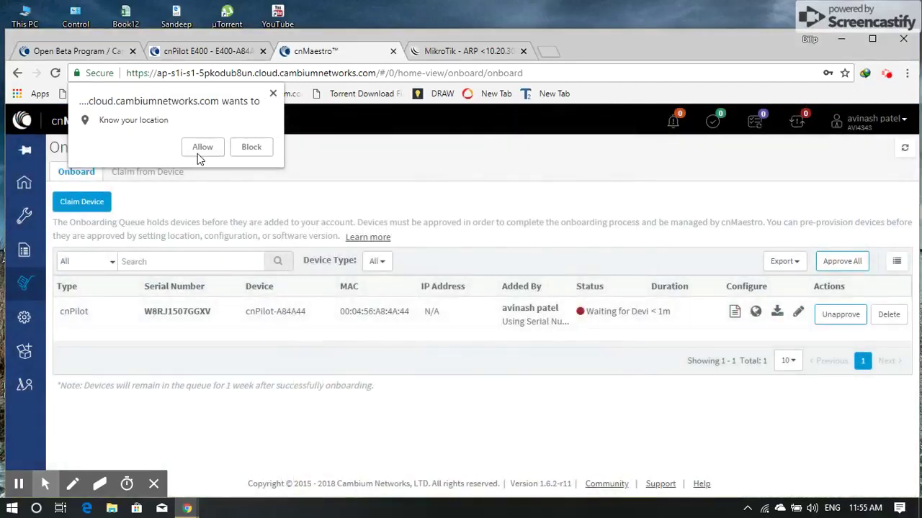
click(200, 149)
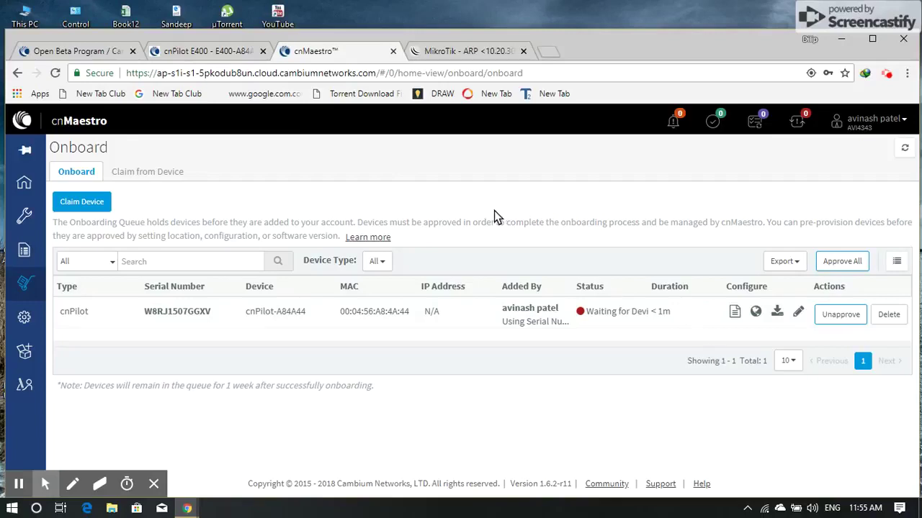
key(F5)
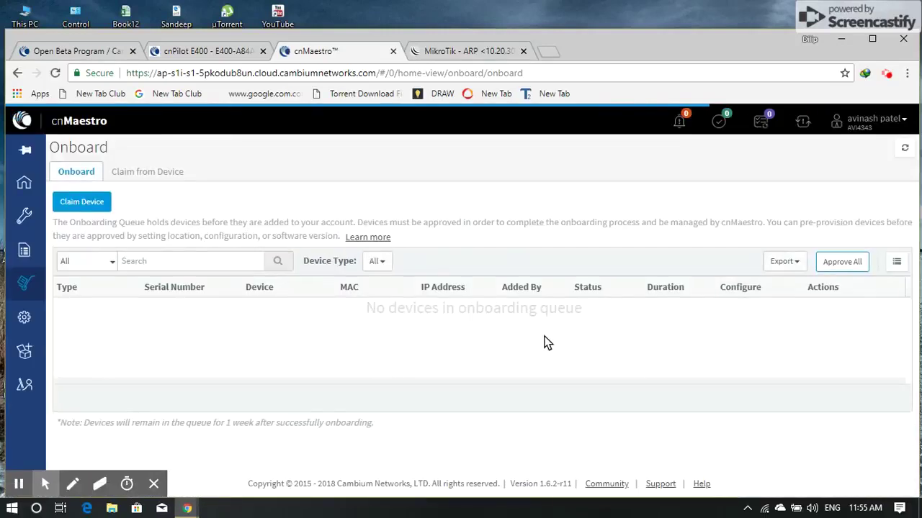
click(602, 318)
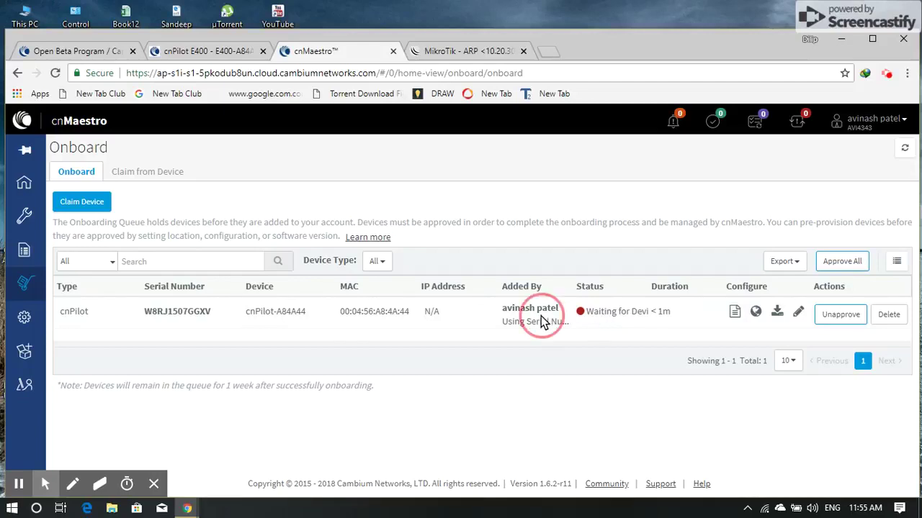
click(366, 310)
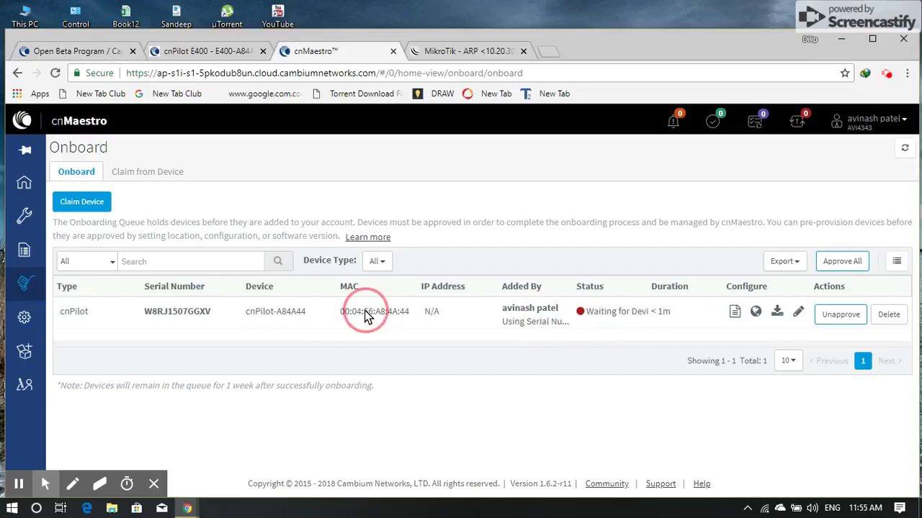
click(286, 316)
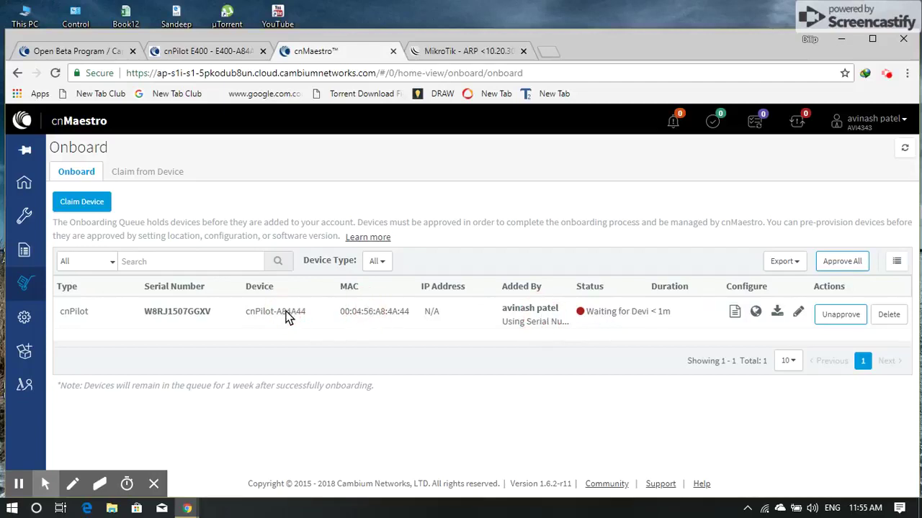
click(166, 315)
click(77, 315)
click(826, 315)
click(734, 315)
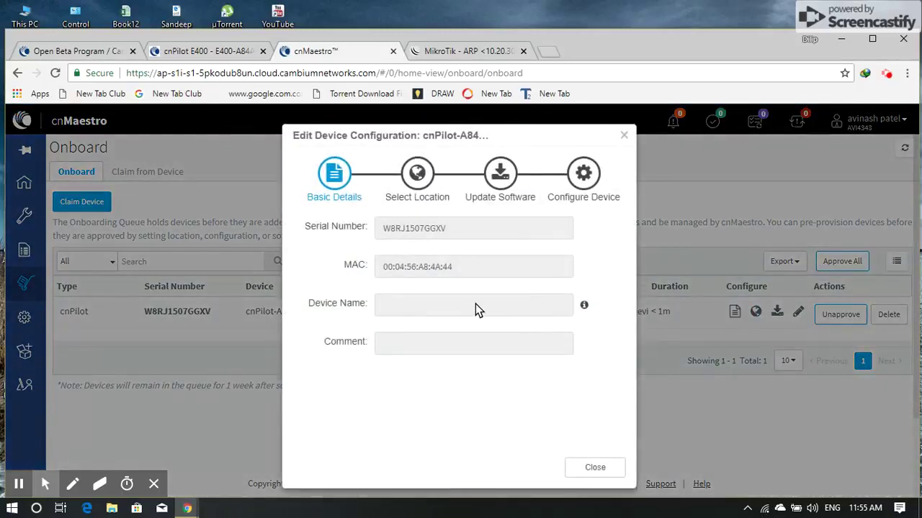
click(595, 470)
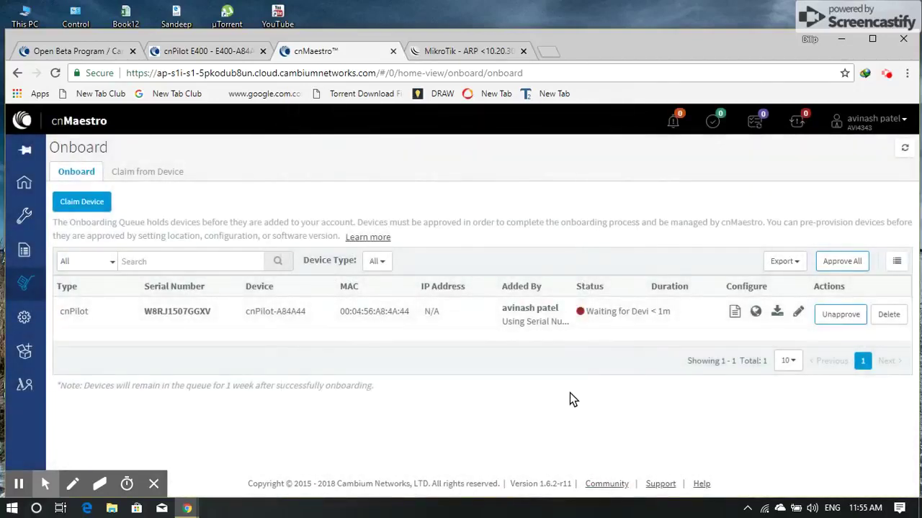
Filter the queue by E-Series, ePMP Hotspot and R-Series device types, then back to All
click(380, 264)
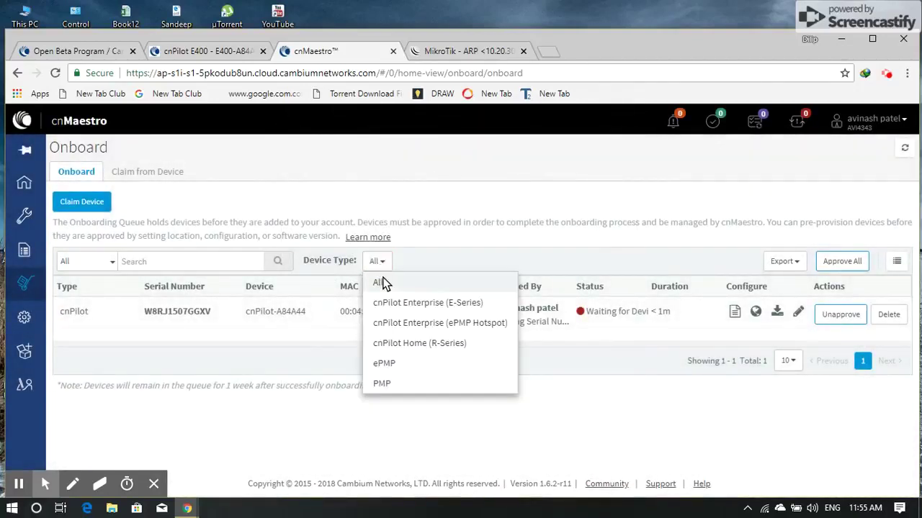
click(385, 282)
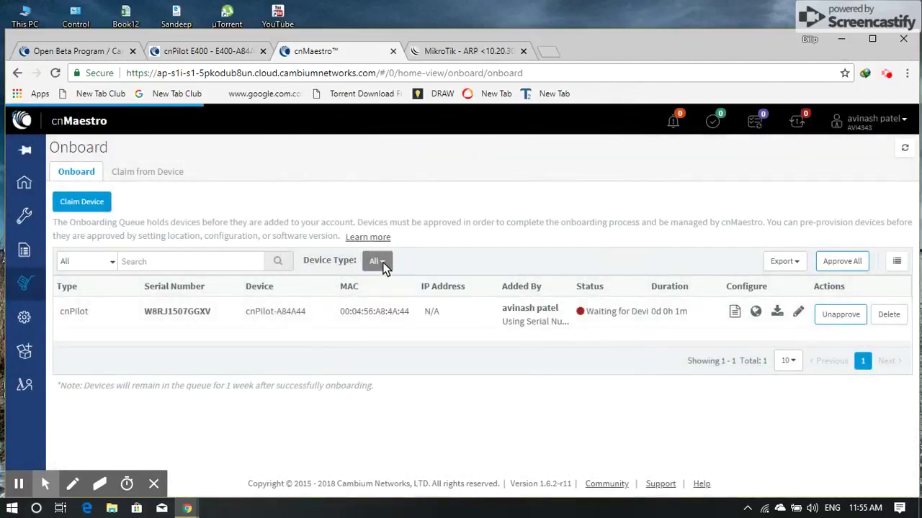
click(382, 265)
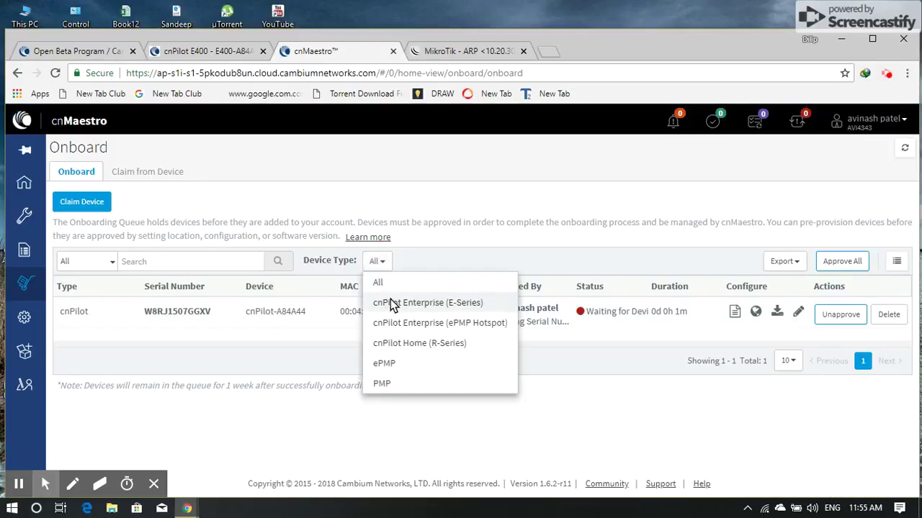
click(390, 299)
click(379, 262)
click(400, 323)
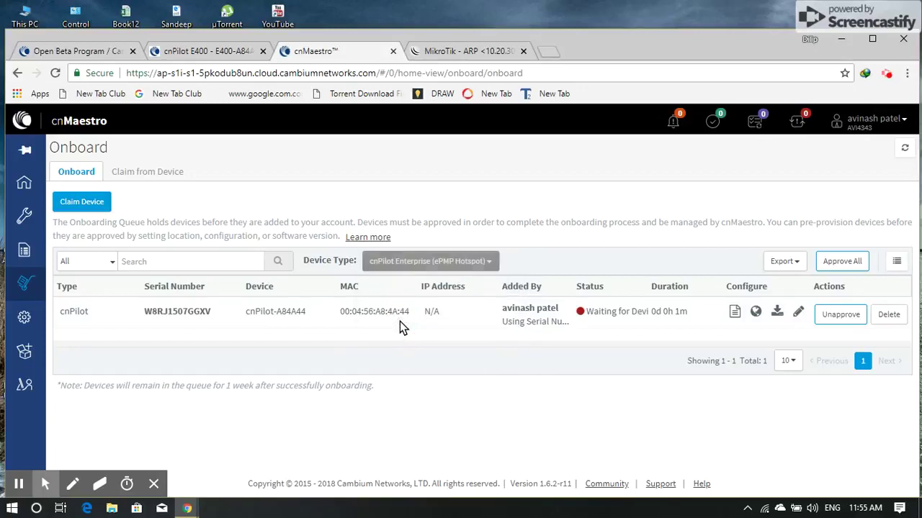
click(409, 261)
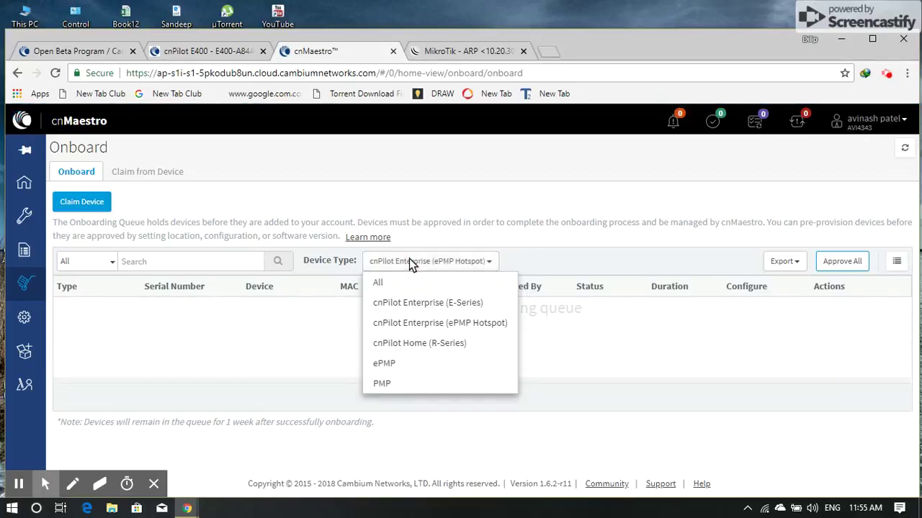
click(412, 344)
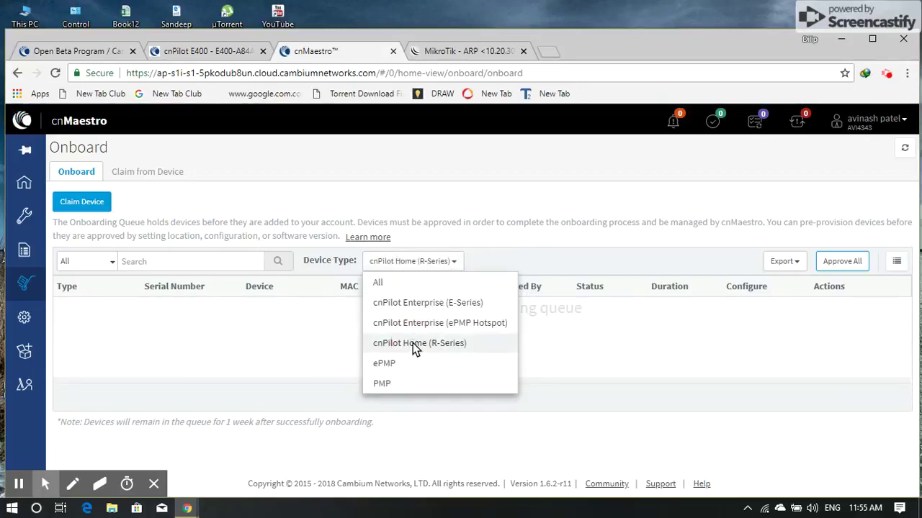
click(401, 282)
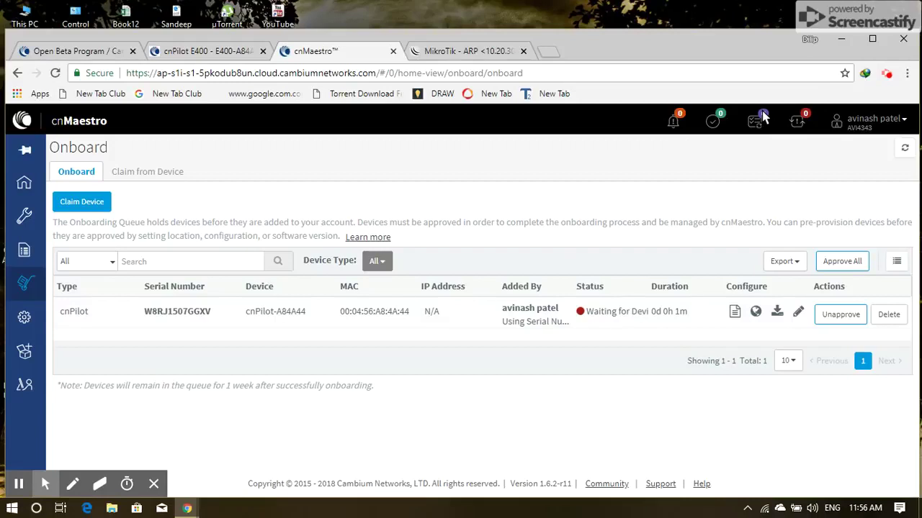
Open and dismiss the account options, then switch to the cnPilot E400 access point page
click(873, 121)
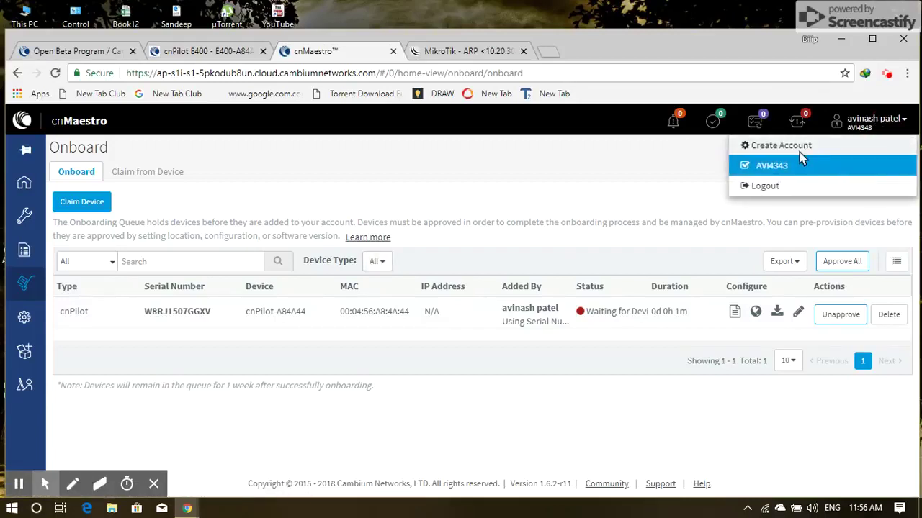
click(572, 205)
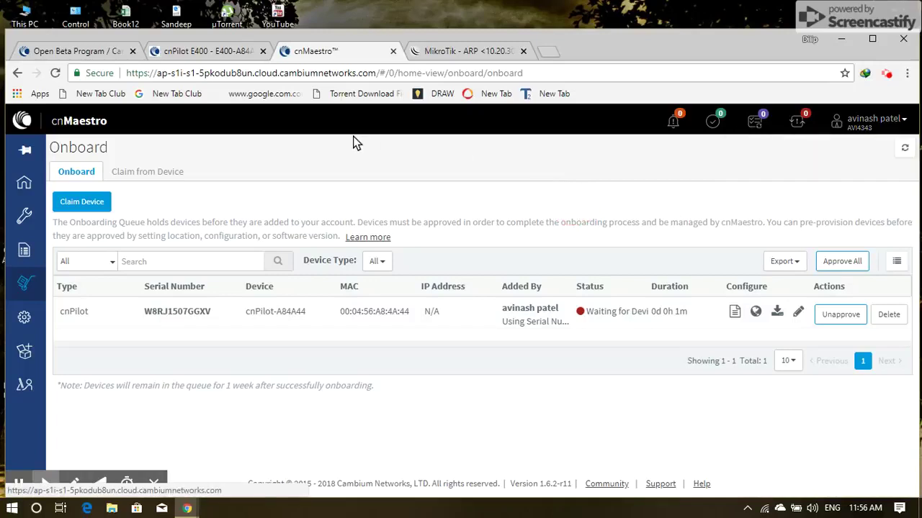
click(243, 58)
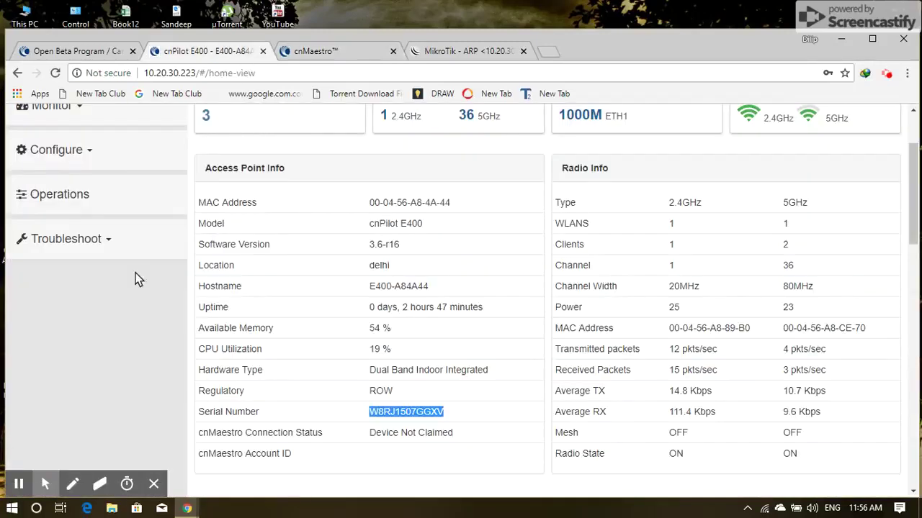
Open the Radio configuration page under Configure on the access point
click(118, 302)
scroll(118, 301, up, 2)
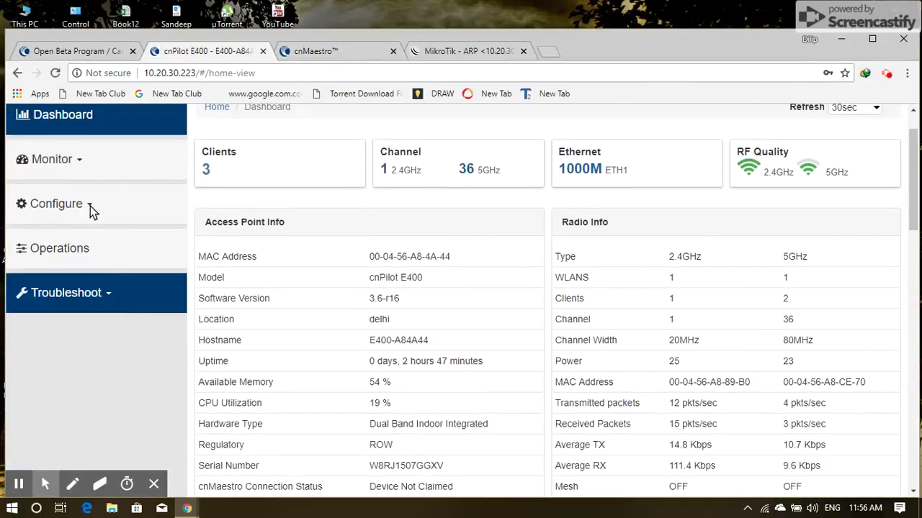
click(68, 204)
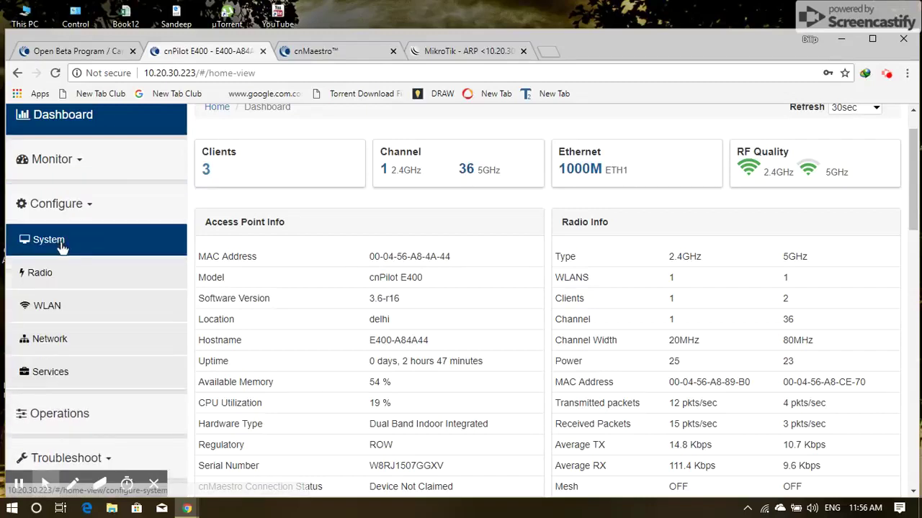
click(60, 271)
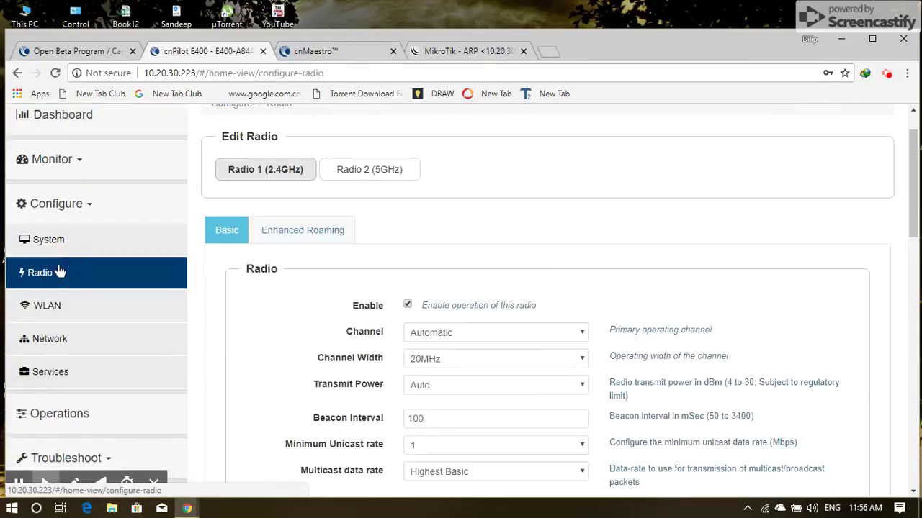
Scroll through the 2.4GHz radio settings, then go to the WLAN configuration page
click(243, 314)
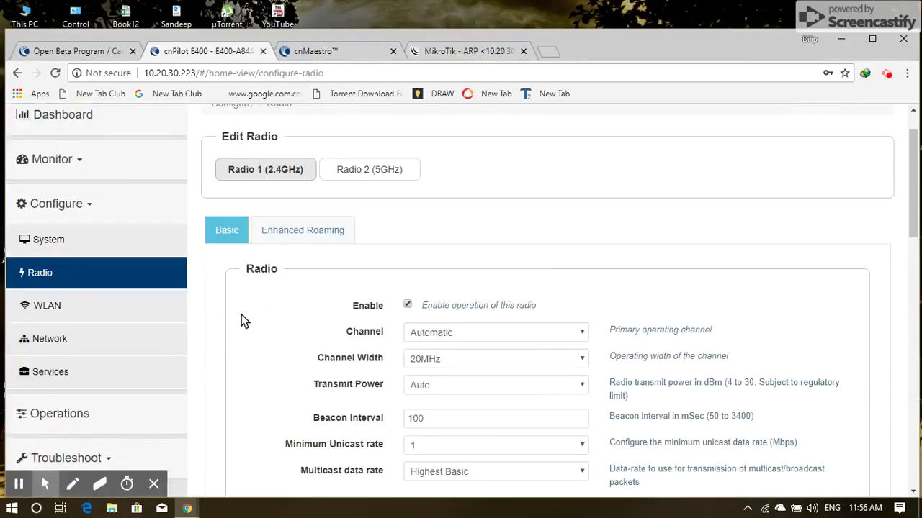
scroll(241, 315, down, 4)
scroll(243, 320, down, 4)
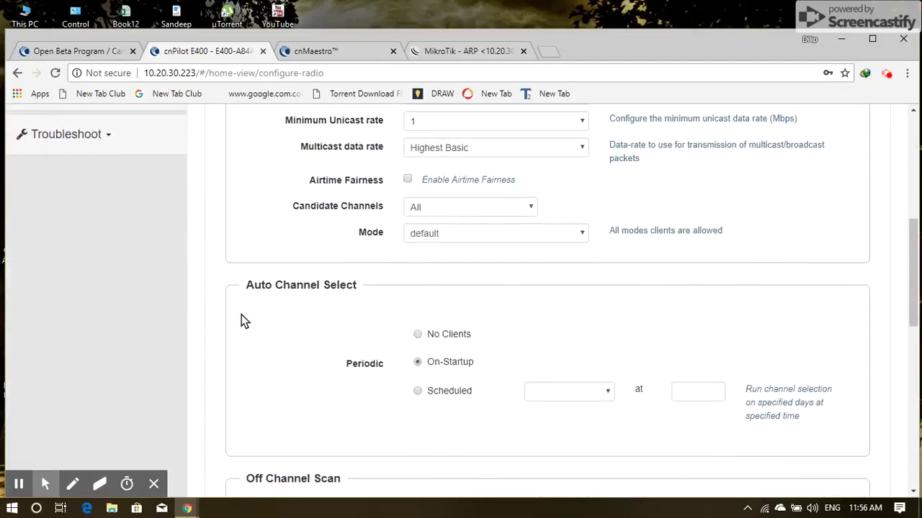
scroll(241, 314, down, 5)
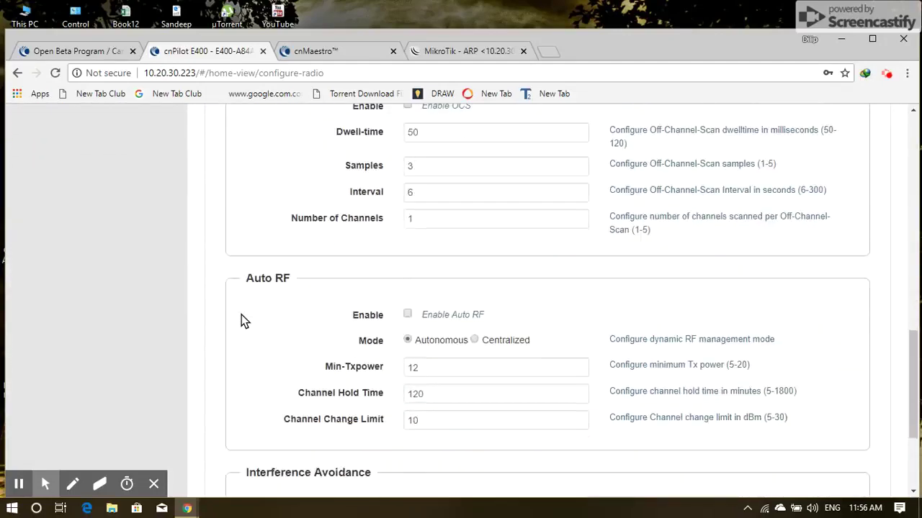
scroll(242, 314, up, 7)
scroll(241, 315, up, 6)
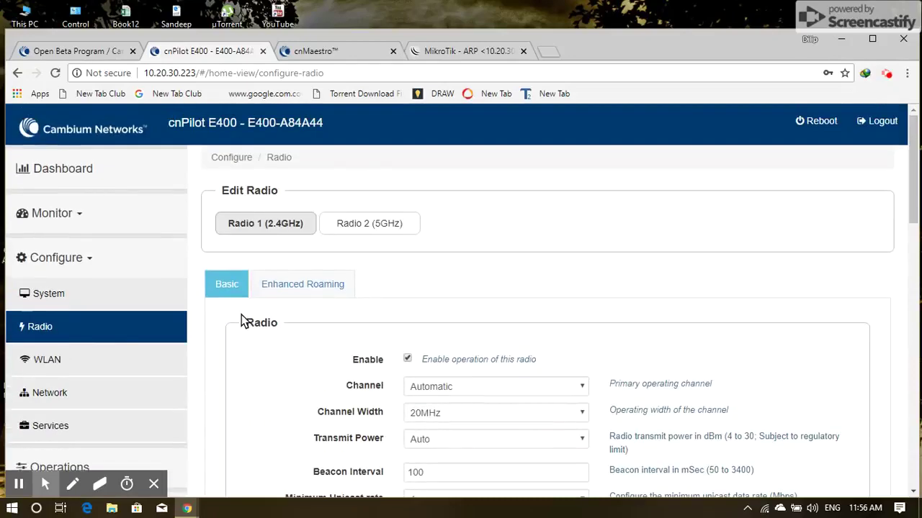
click(43, 362)
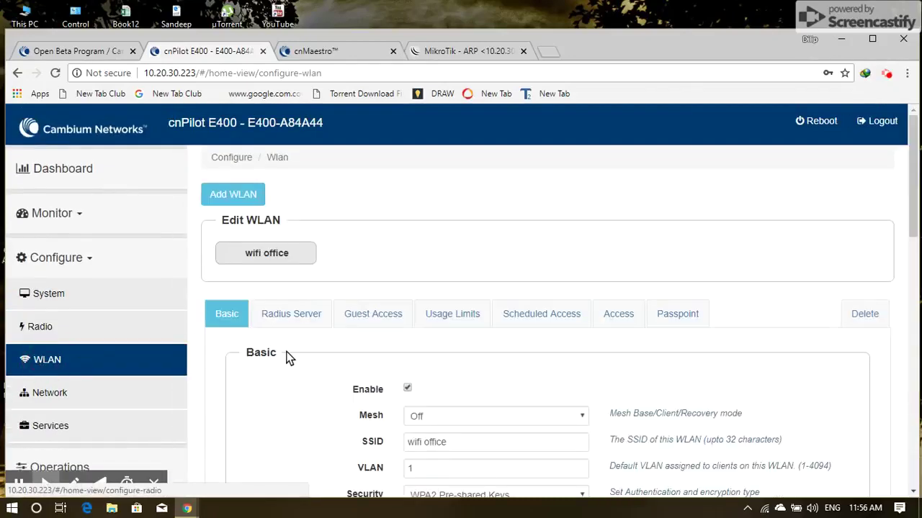
Scroll through the wifi office Basic and Advanced WLAN settings, then go to the Network page
scroll(229, 383, down, 2)
scroll(228, 377, down, 3)
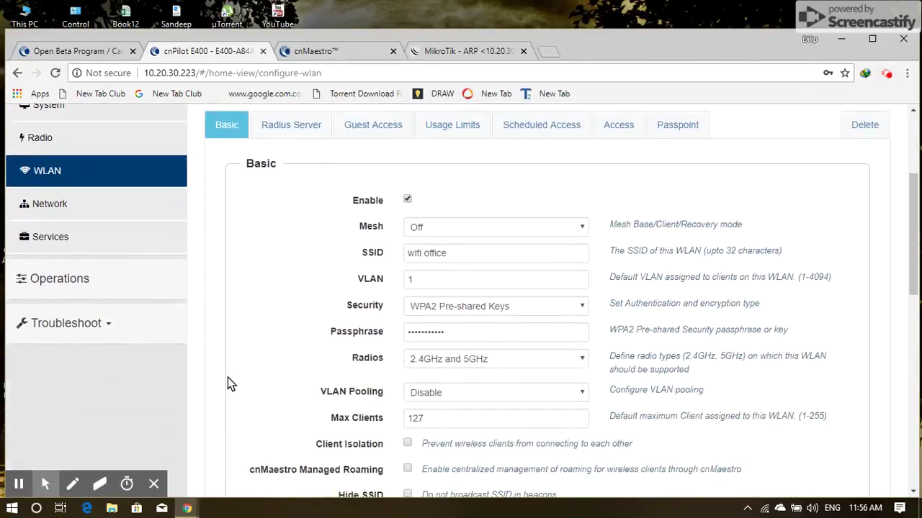
scroll(227, 381, down, 5)
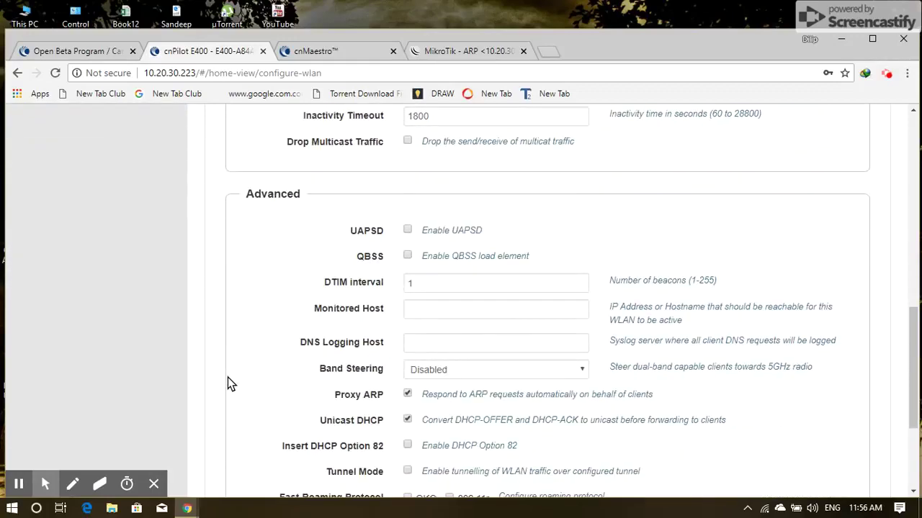
scroll(227, 382, down, 2)
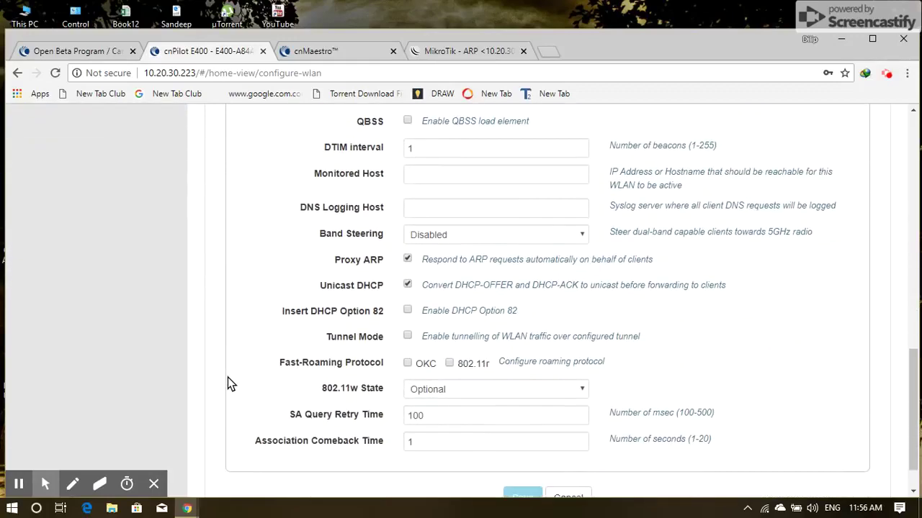
scroll(227, 381, up, 10)
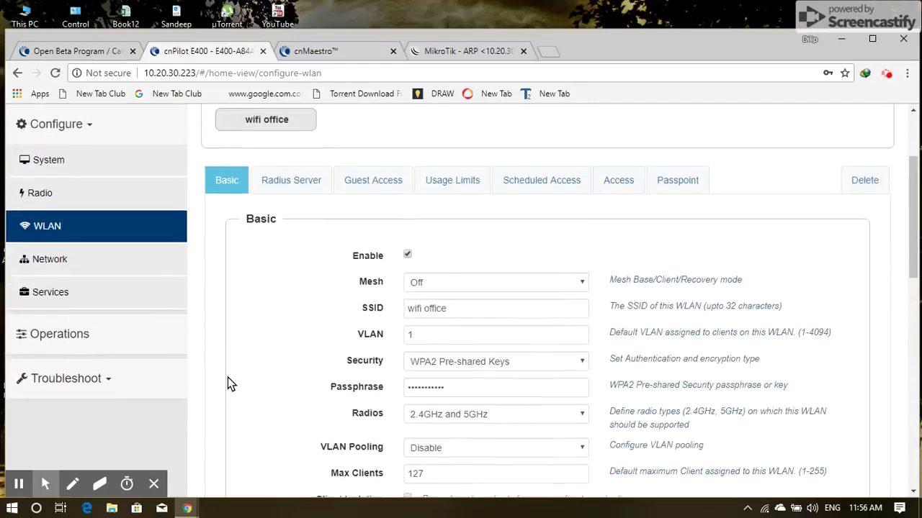
scroll(227, 380, up, 1)
click(100, 350)
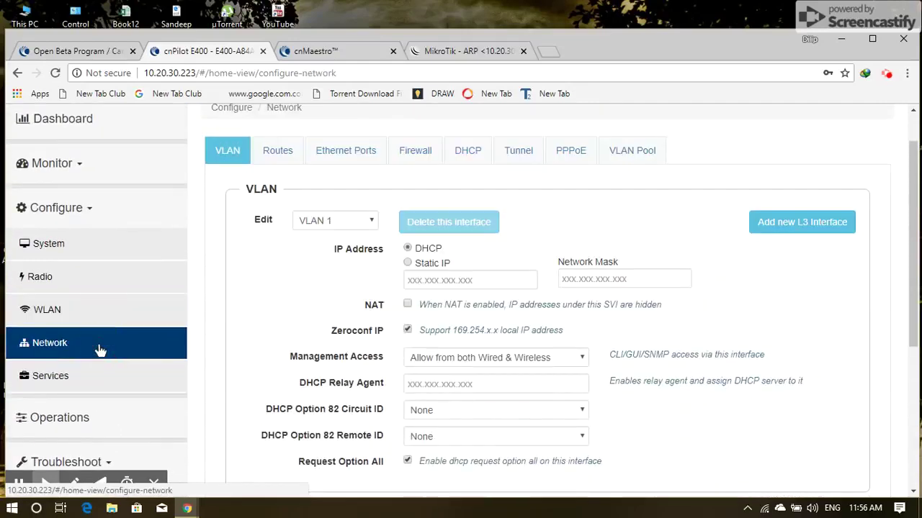
Scroll through the Services configuration page, then open the VLAN 1 network settings
click(93, 381)
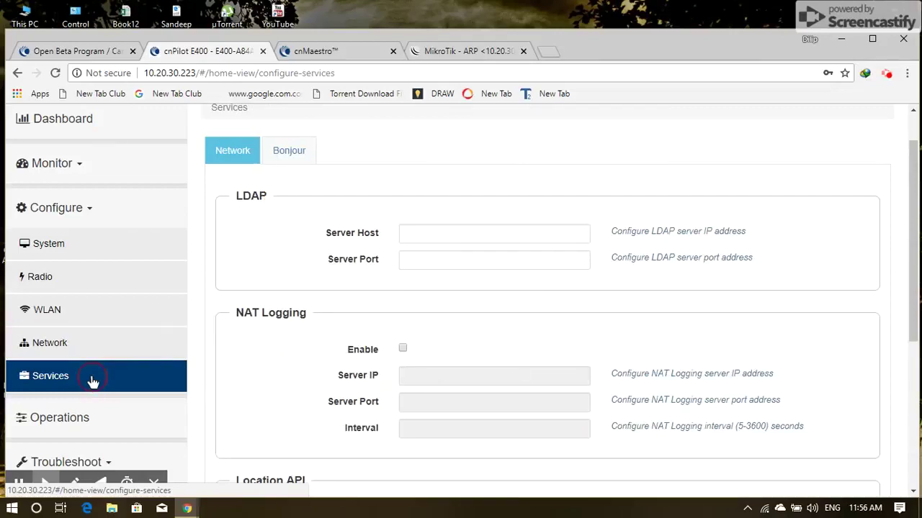
click(285, 411)
scroll(284, 411, down, 3)
scroll(285, 412, down, 2)
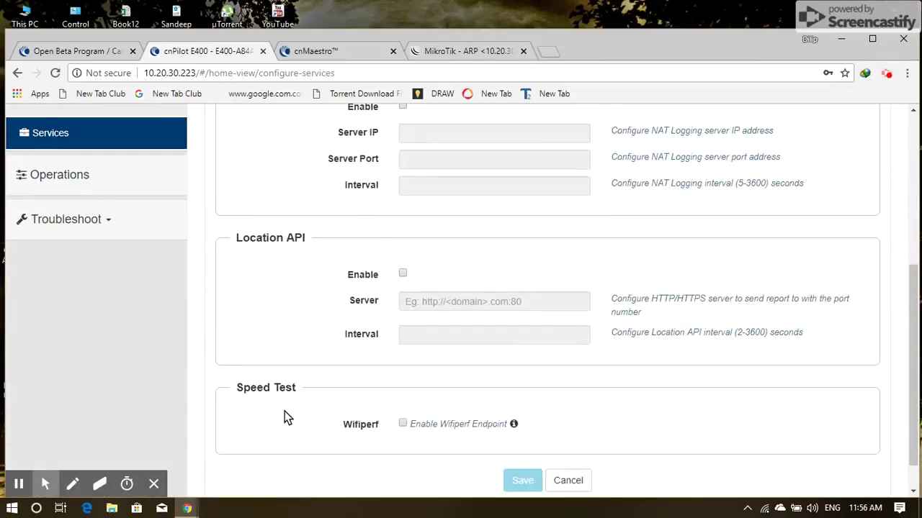
scroll(284, 412, up, 5)
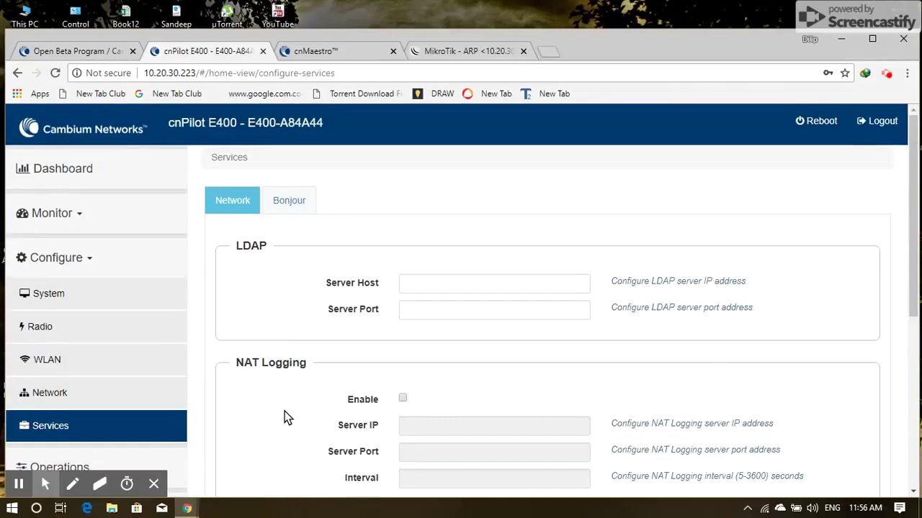
click(106, 406)
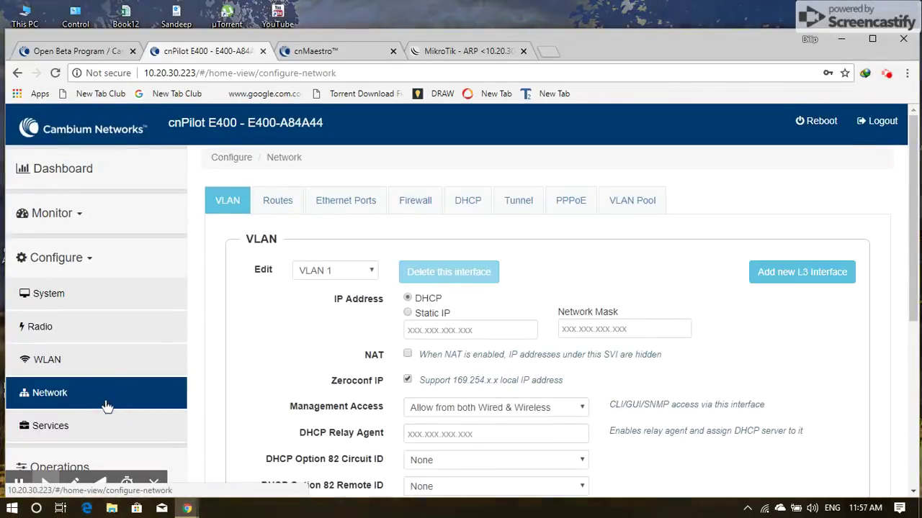
Scroll through the VLAN 1 network settings without changing them
click(263, 368)
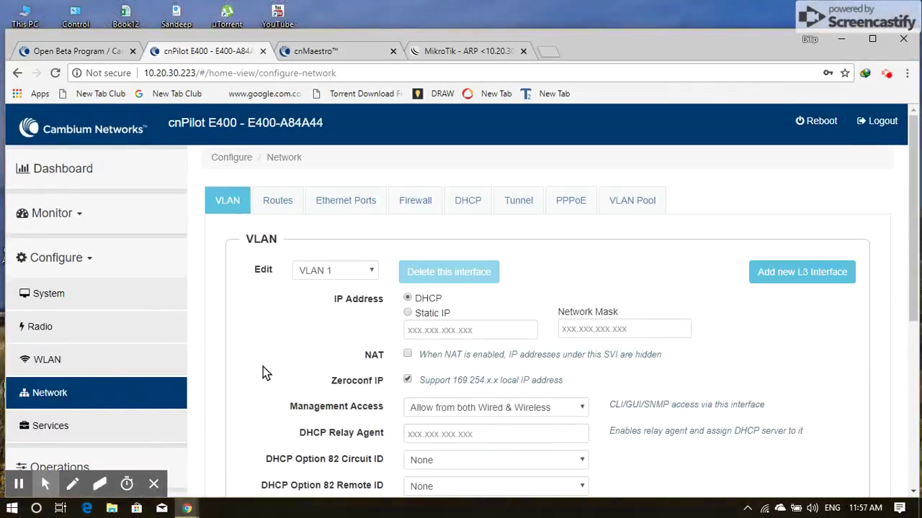
scroll(263, 367, down, 1)
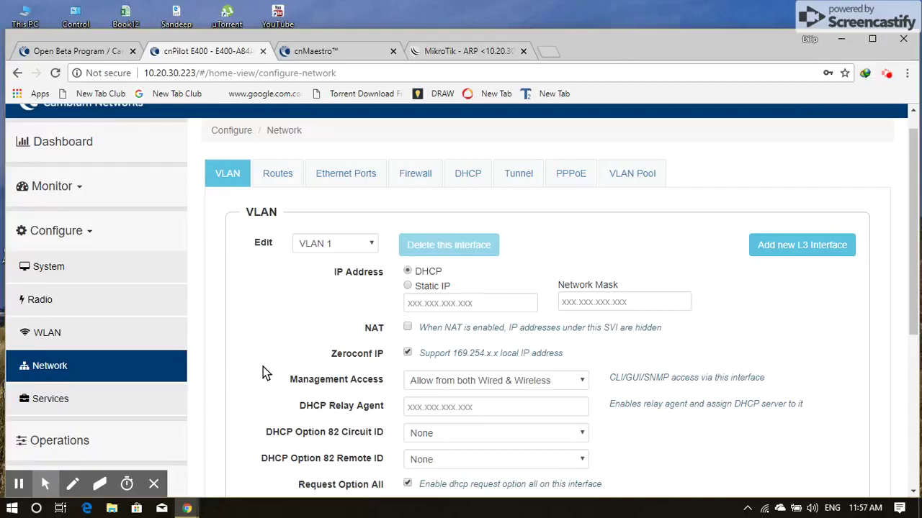
scroll(263, 367, down, 3)
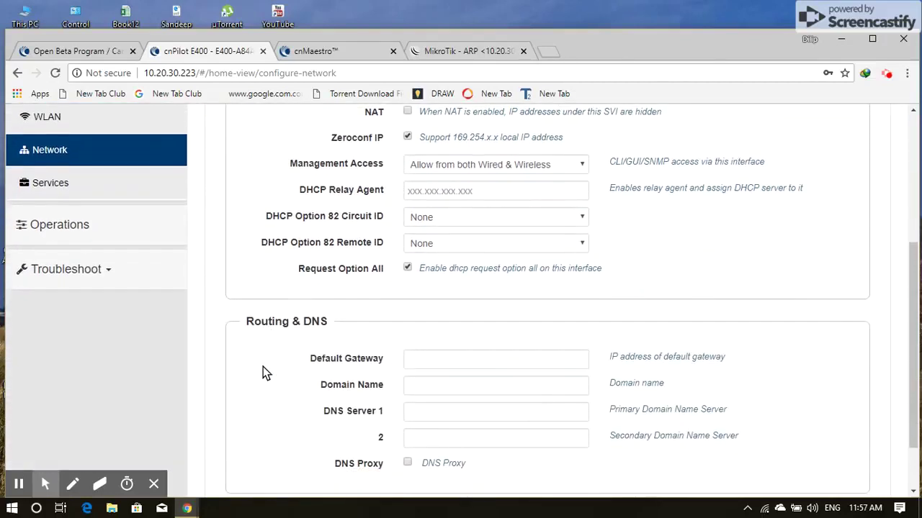
scroll(263, 366, down, 1)
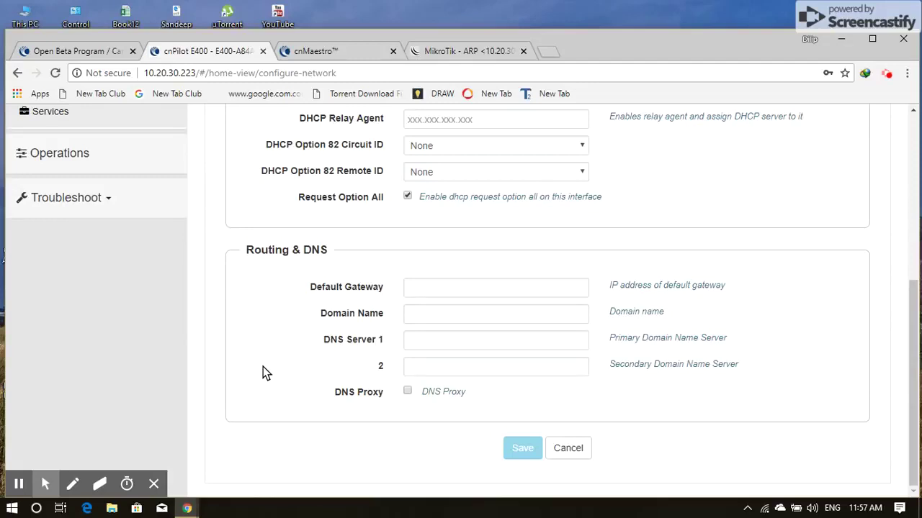
scroll(263, 367, up, 2)
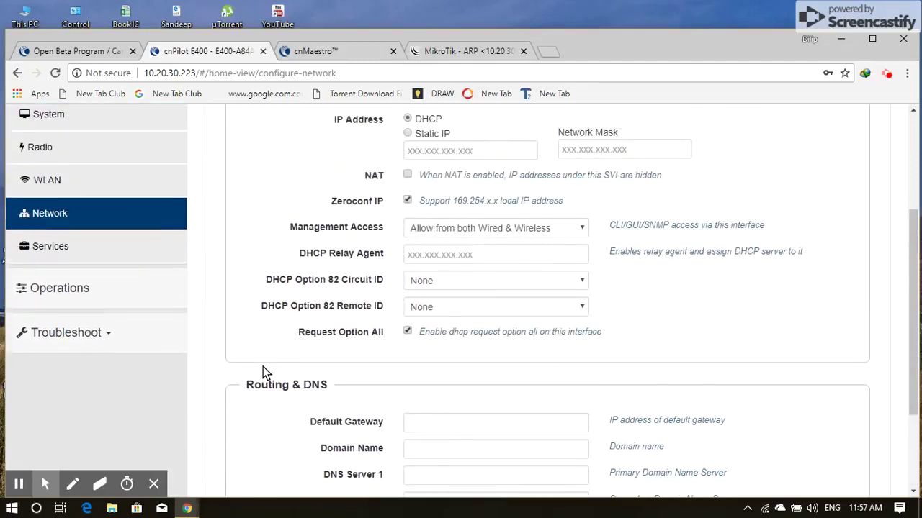
scroll(263, 367, up, 2)
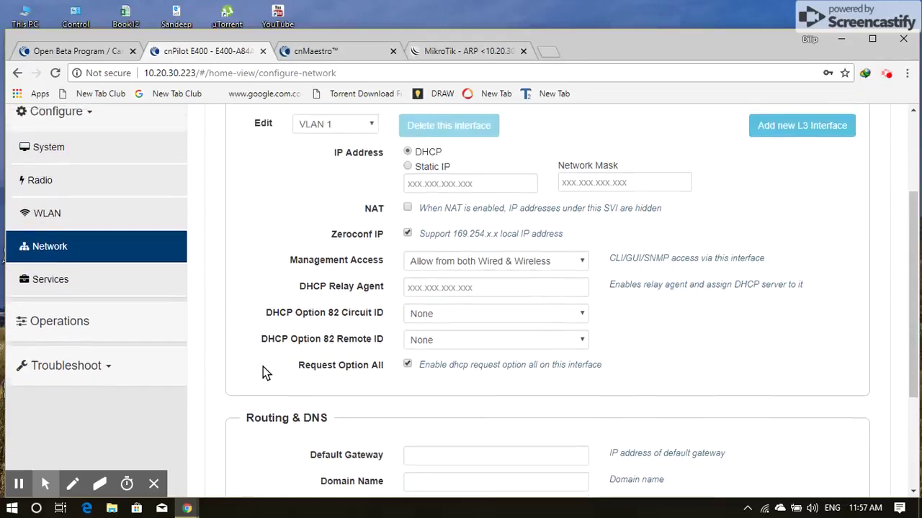
scroll(263, 367, up, 1)
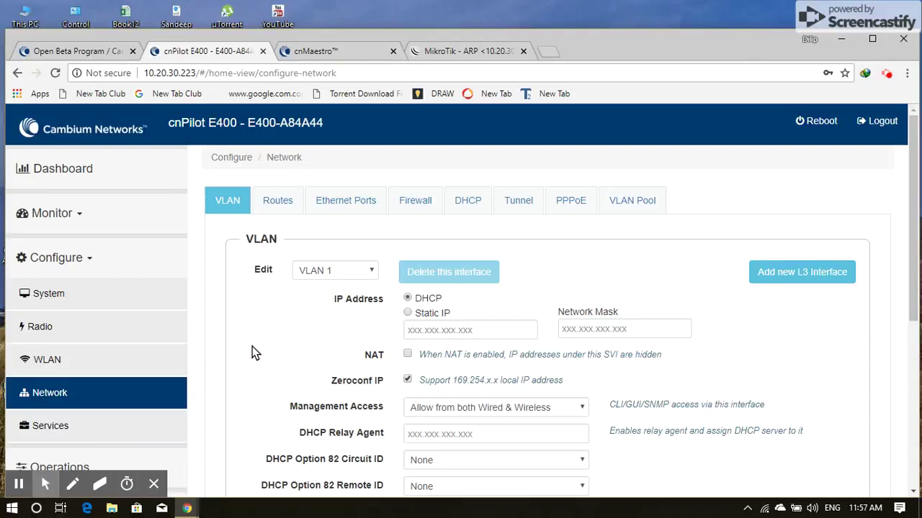
scroll(252, 346, down, 2)
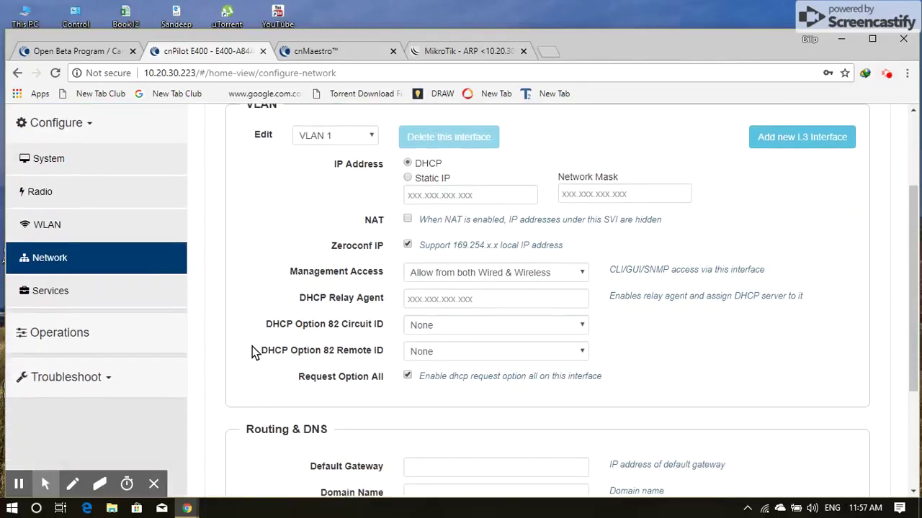
Leave DHCP Option 82 Circuit ID at None and return to the wifi office WLAN settings
click(448, 324)
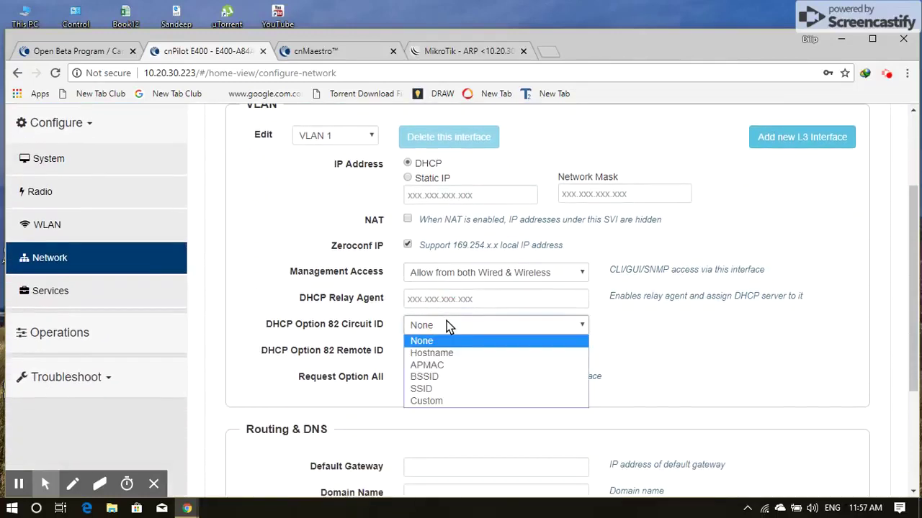
click(281, 285)
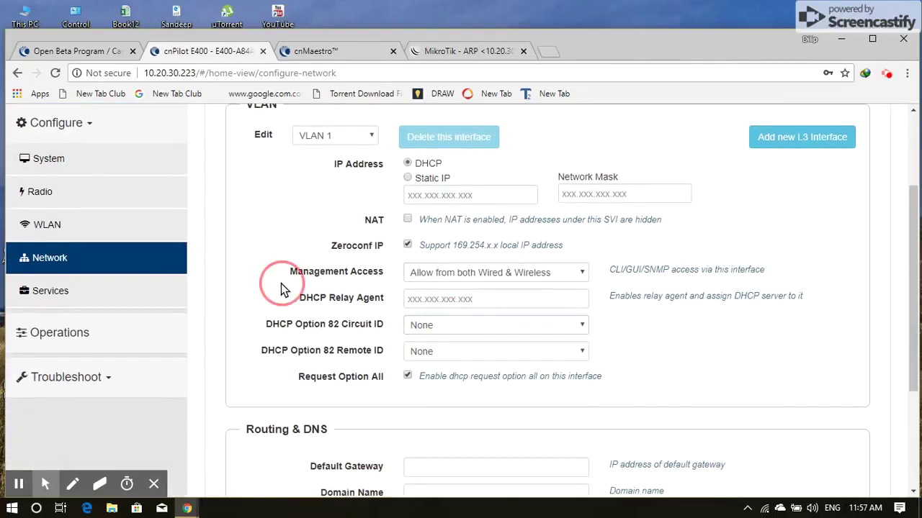
click(119, 224)
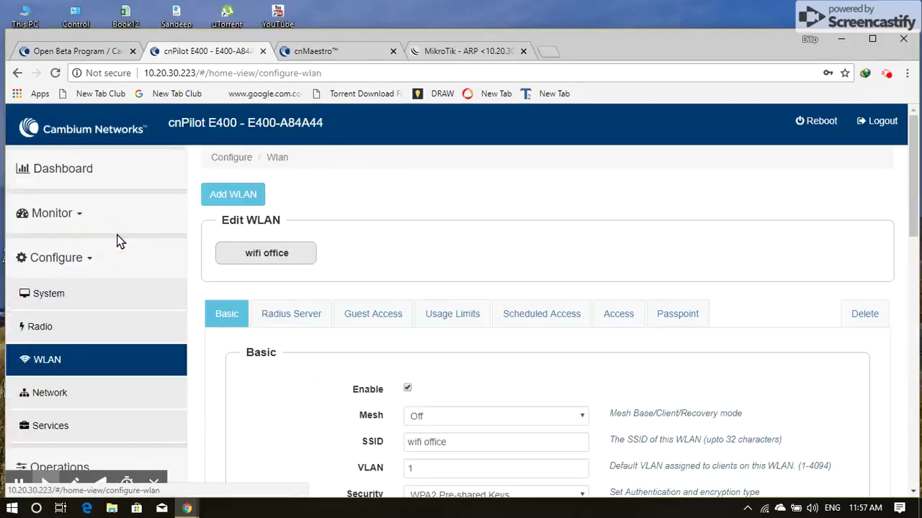
Scroll the WLAN Basic settings, then view cnMaestro's dashboard showing E400-A84A44 Online with 3 clients
click(266, 421)
scroll(266, 424, down, 3)
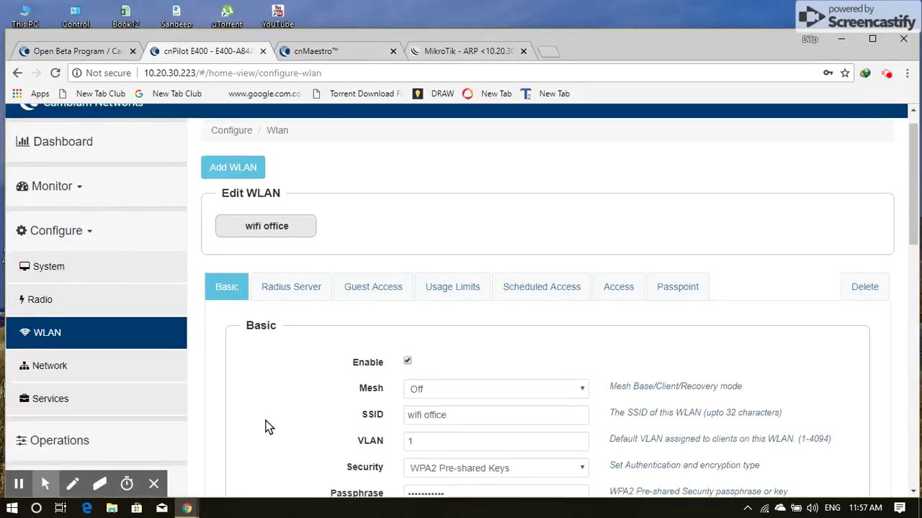
scroll(266, 426, down, 1)
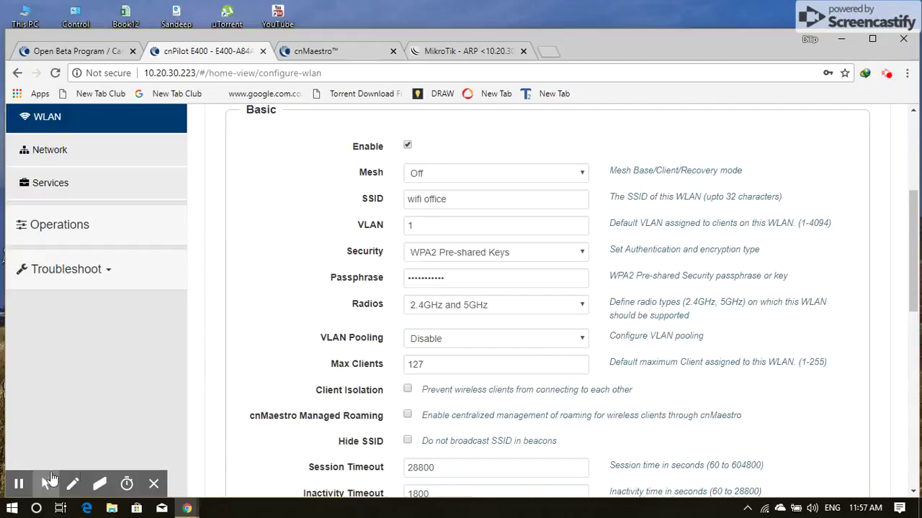
click(19, 484)
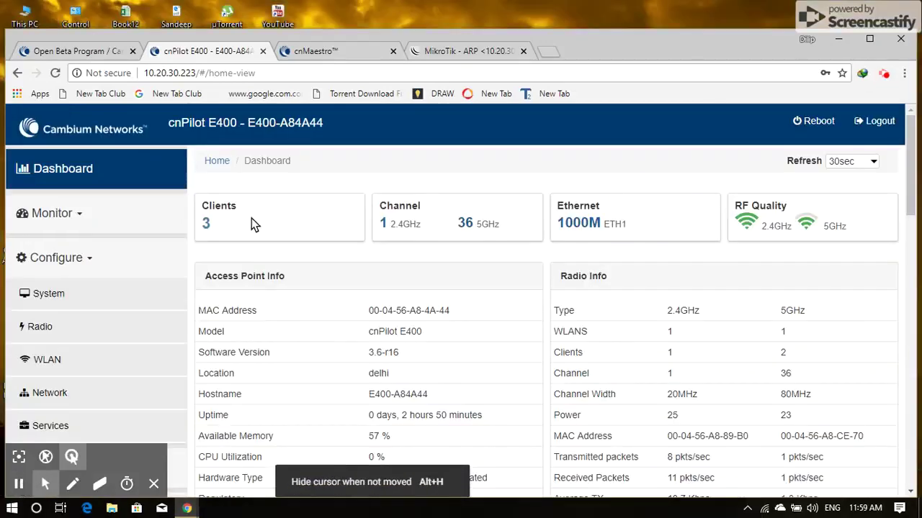
click(318, 48)
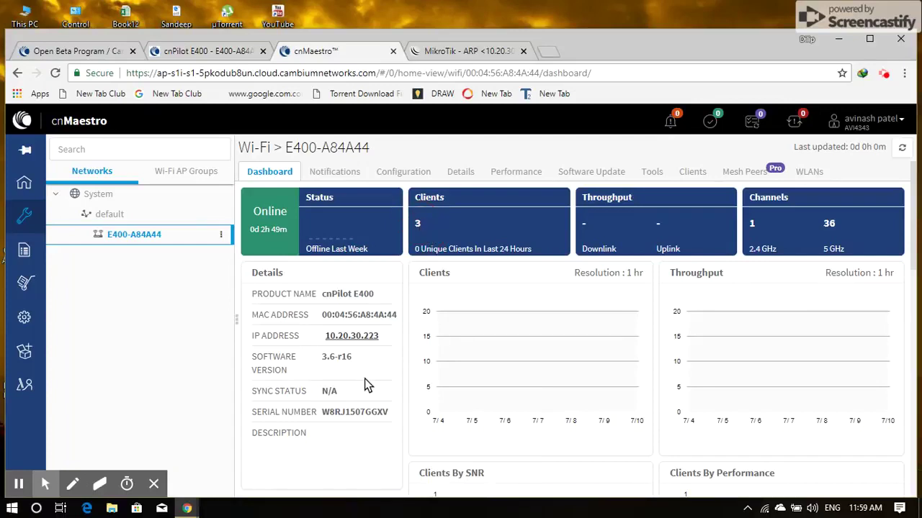
Check E400-A84A44's IP 10.20.30.223 and review its 2.4/5 GHz Clients By SNR and Performance charts
double_click(328, 337)
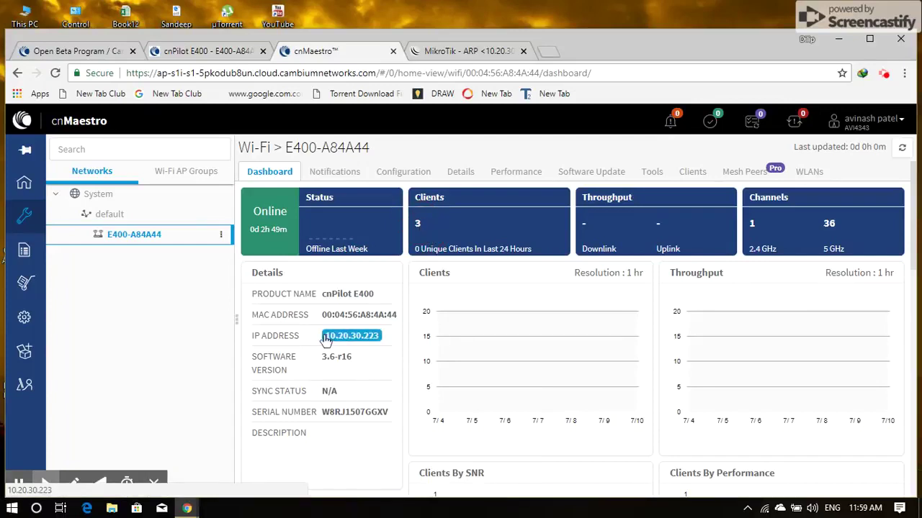
click(345, 360)
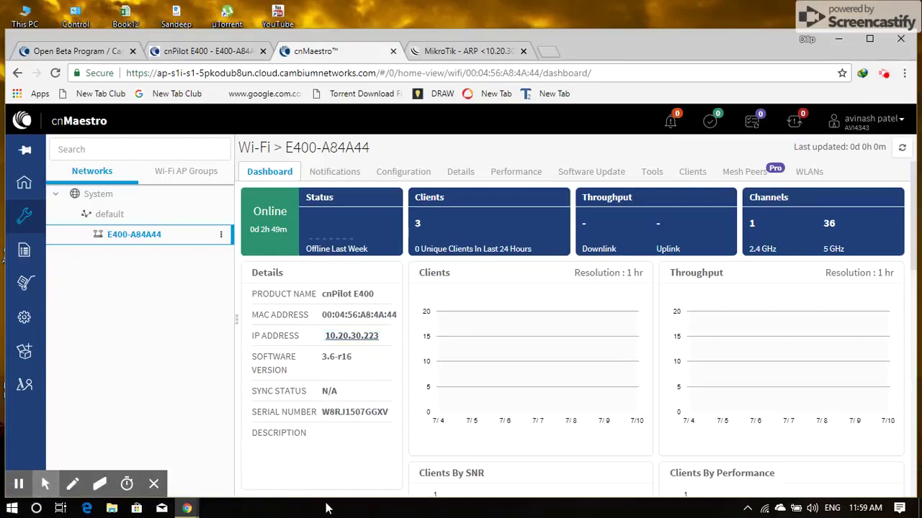
scroll(336, 473, down, 3)
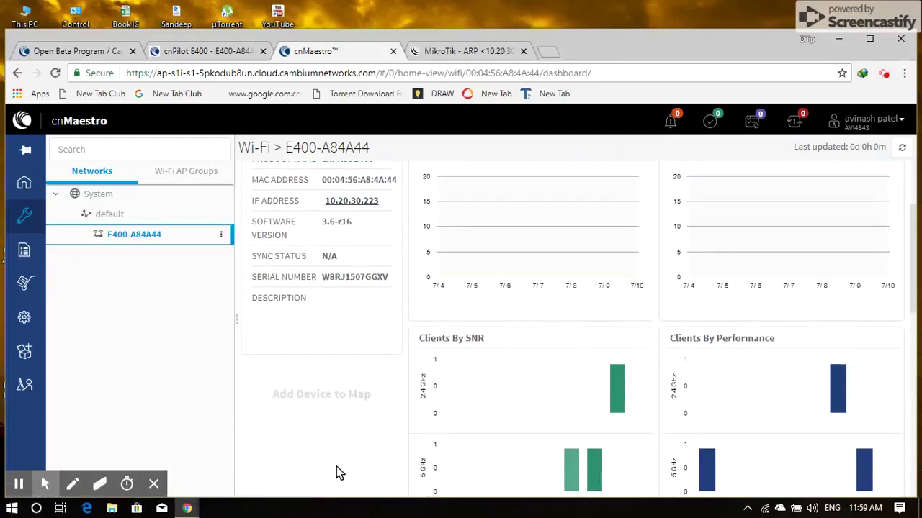
scroll(336, 468, down, 1)
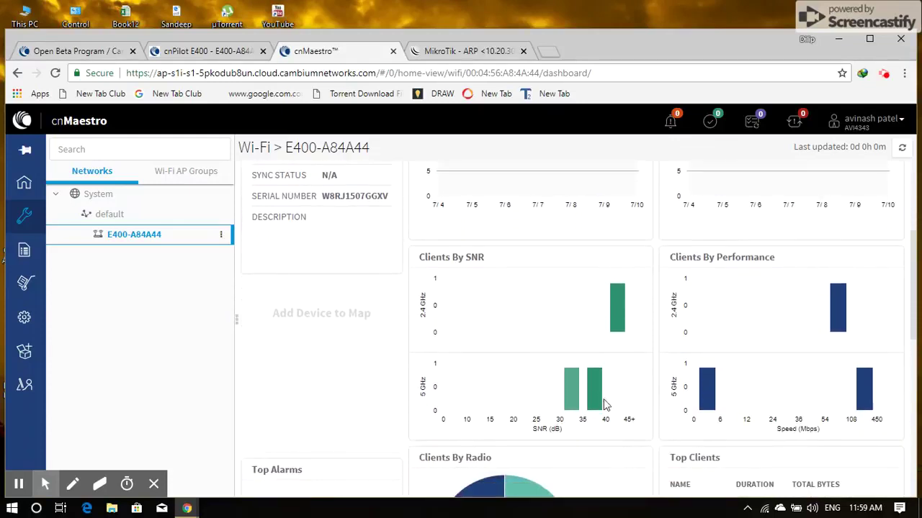
mouse_move(855, 390)
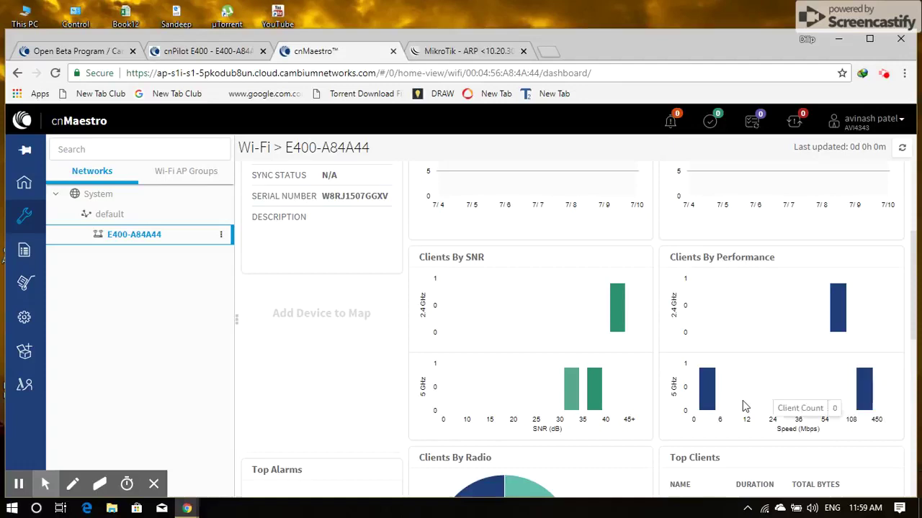
mouse_move(586, 389)
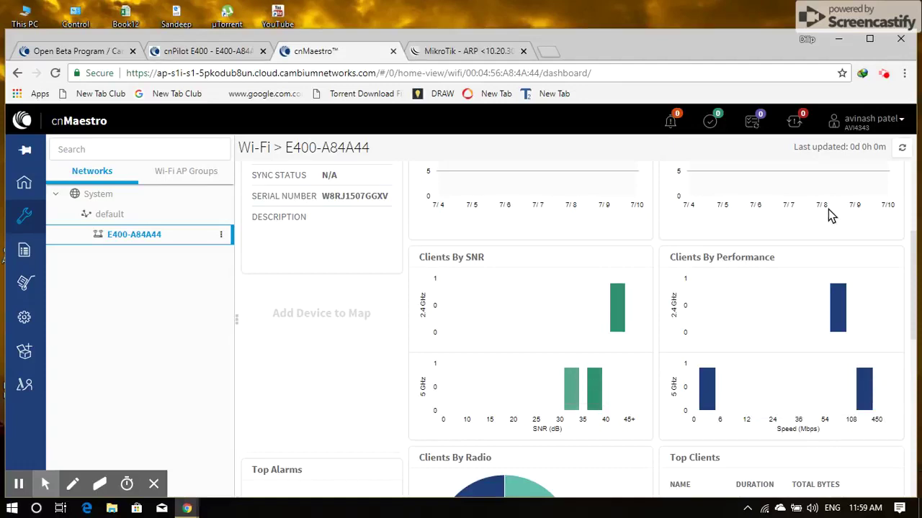
mouse_move(834, 298)
scroll(834, 298, down, 3)
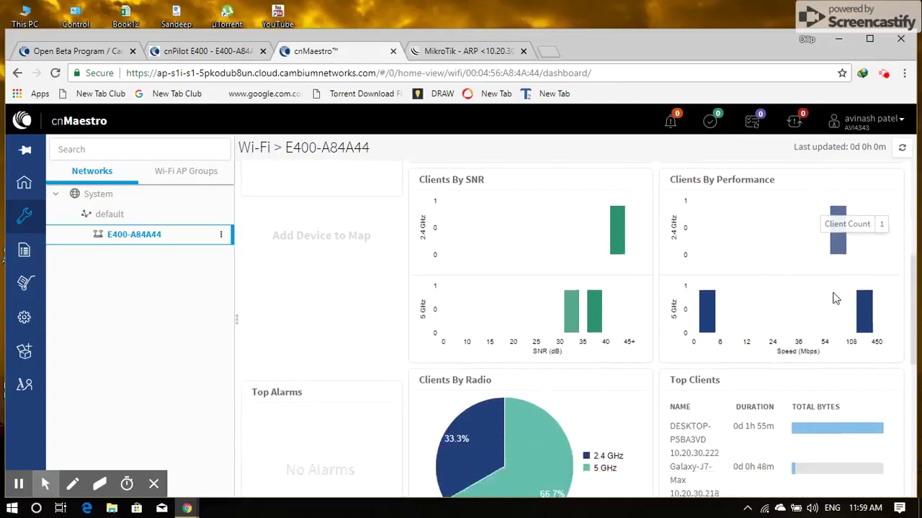
mouse_move(817, 346)
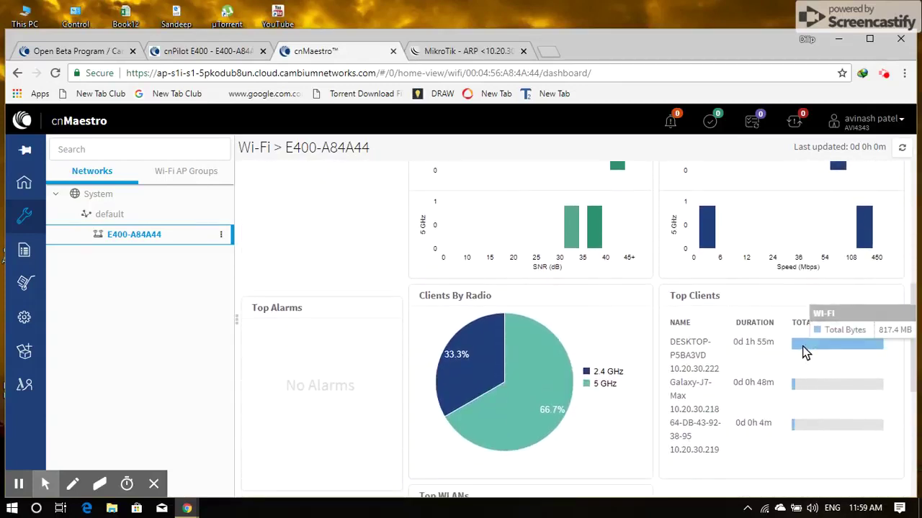
mouse_move(803, 390)
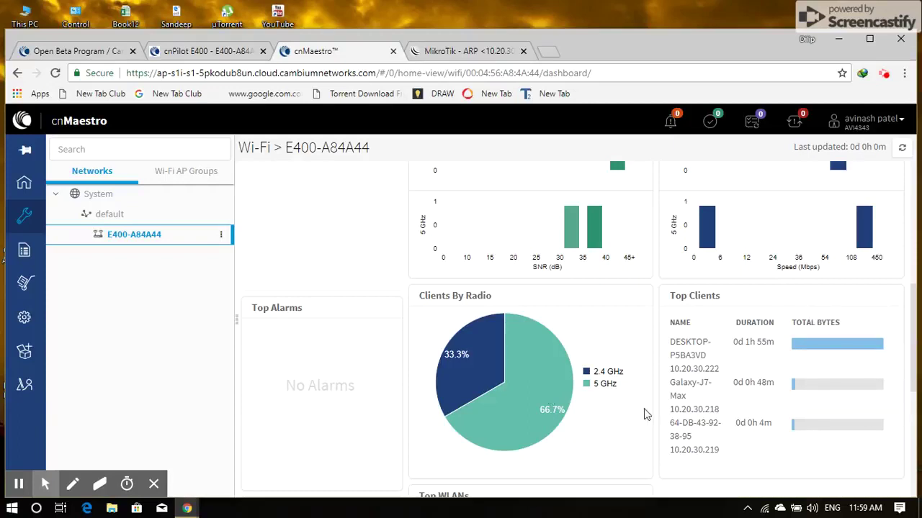
mouse_move(544, 397)
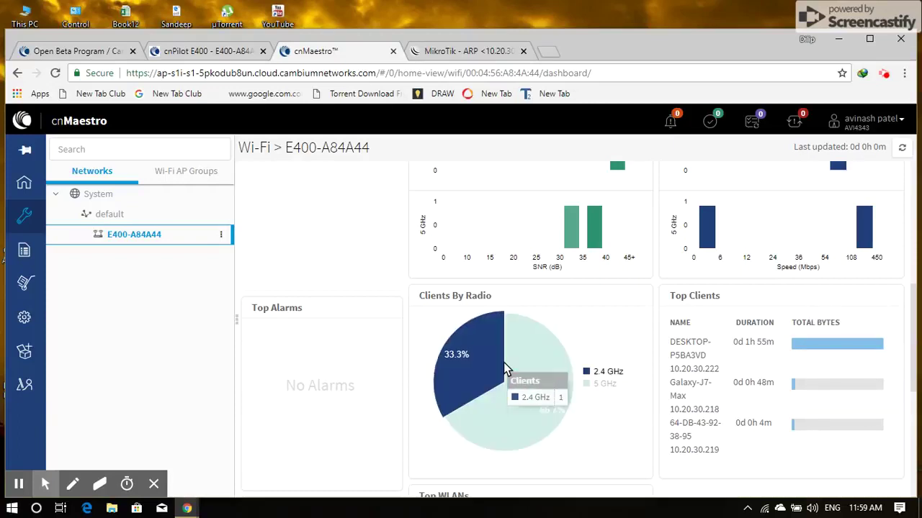
scroll(398, 335, up, 5)
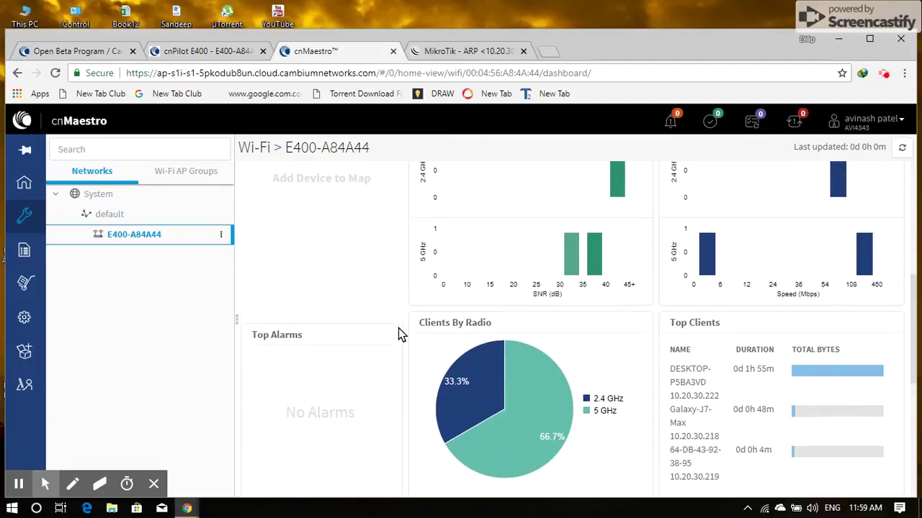